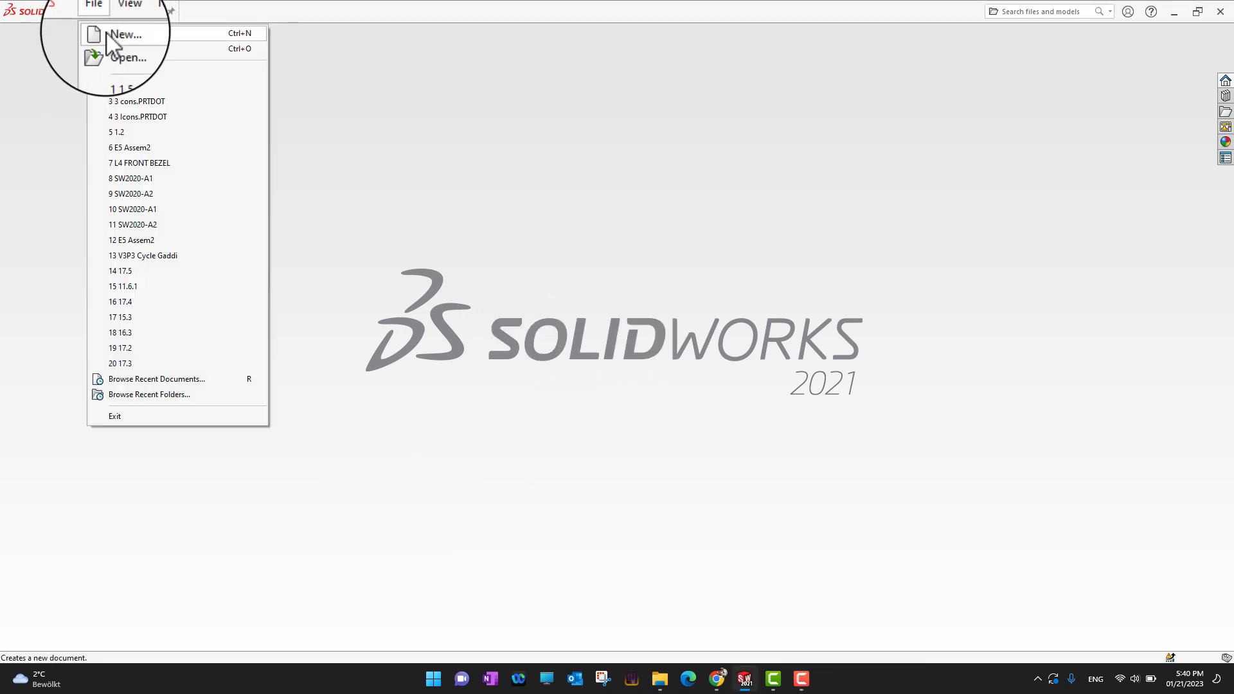
Open part 2.2-1 from the Exercise Files › Ch 2 › 2.2 folder.
click(160, 64)
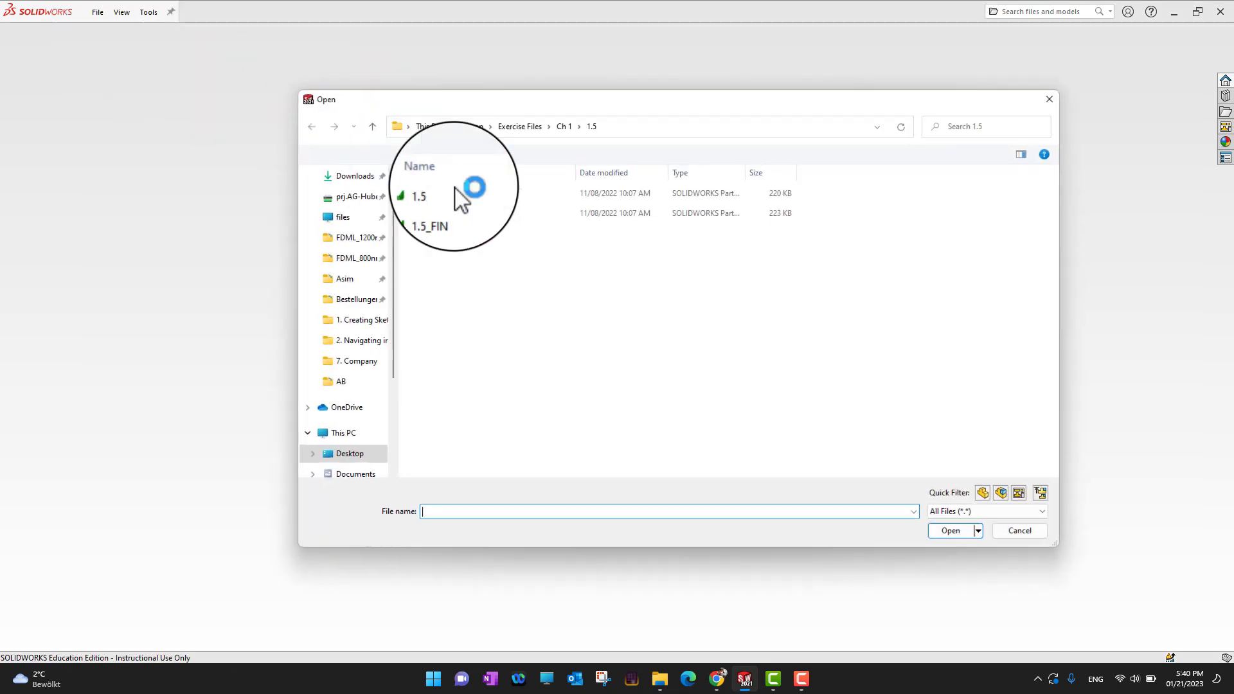
click(563, 128)
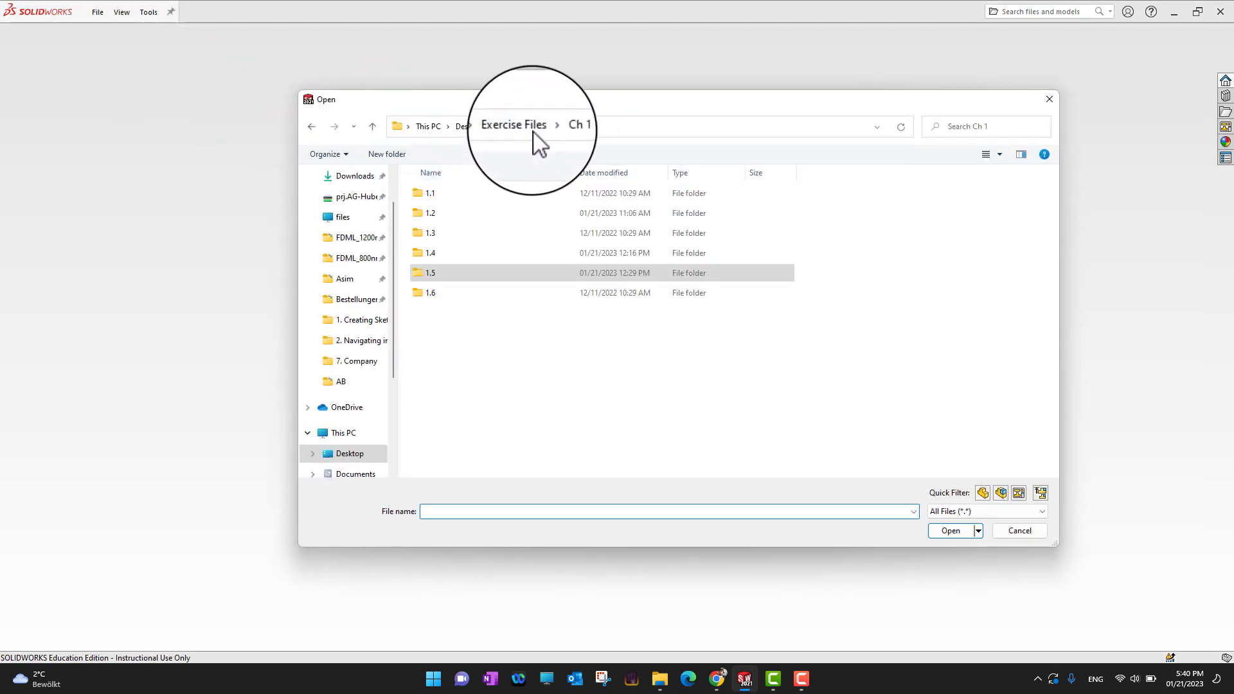
click(530, 131)
double_click(453, 215)
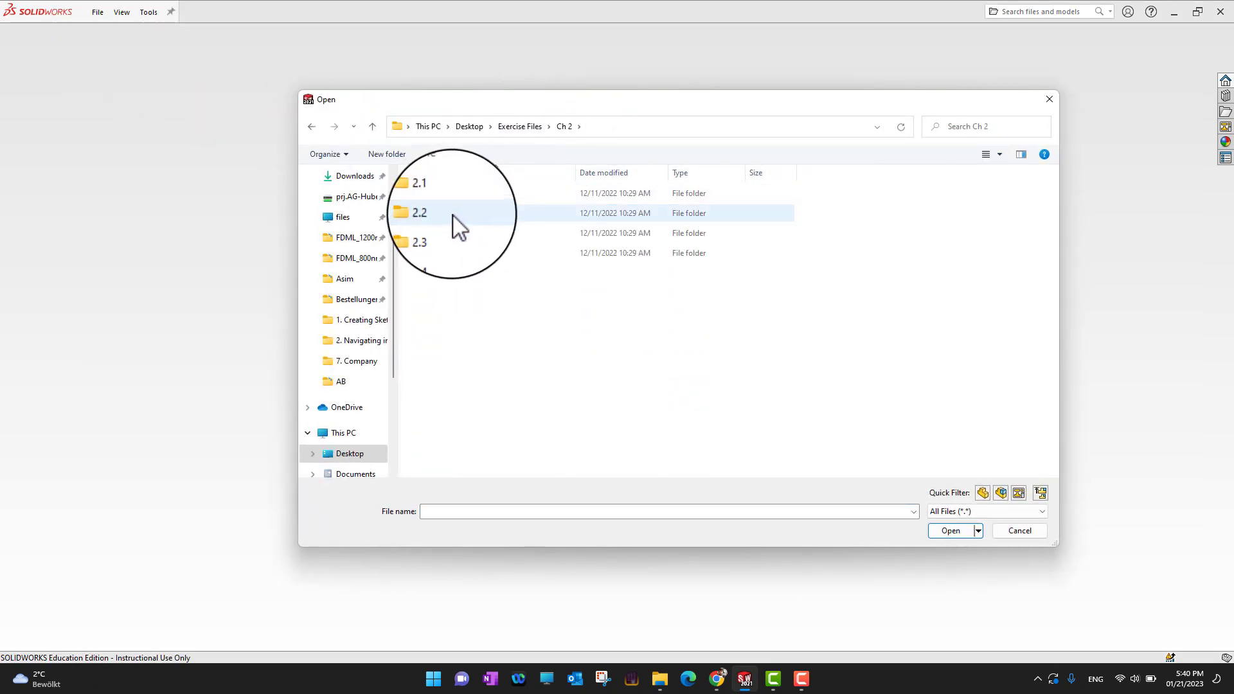
double_click(453, 215)
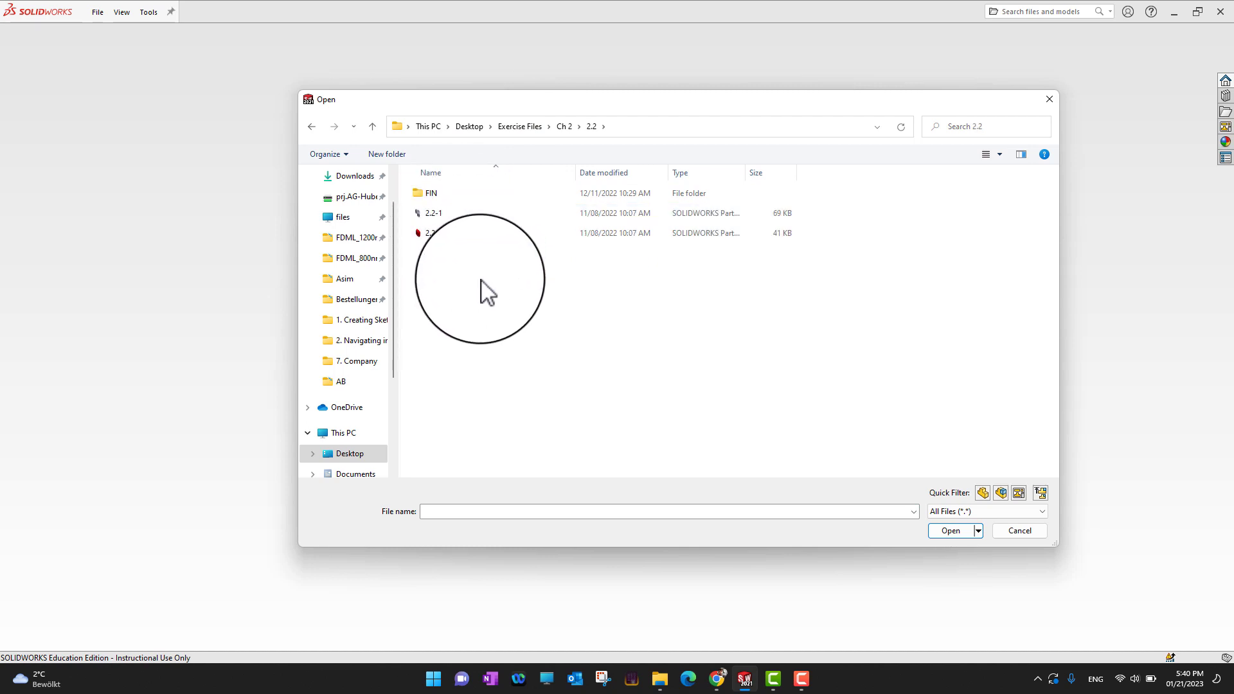
double_click(444, 215)
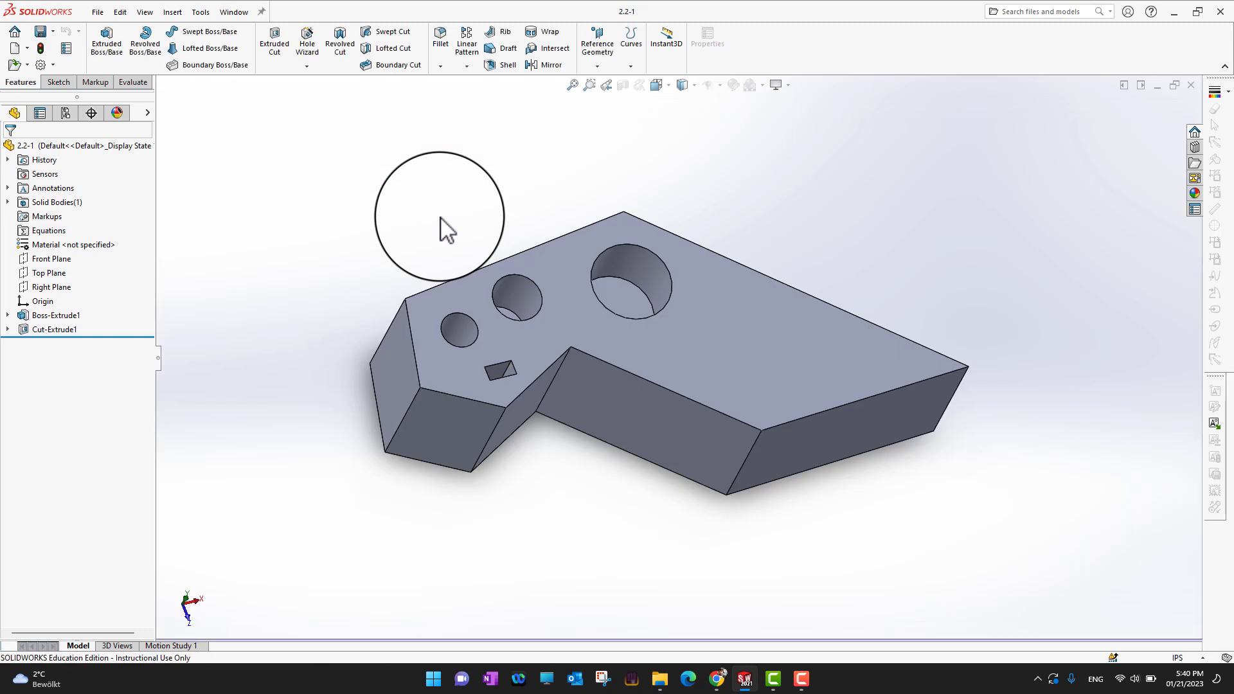
Orbit part 2.2-1 to view it from lower, then bring up the File menu.
middle_drag(975, 518, 947, 469)
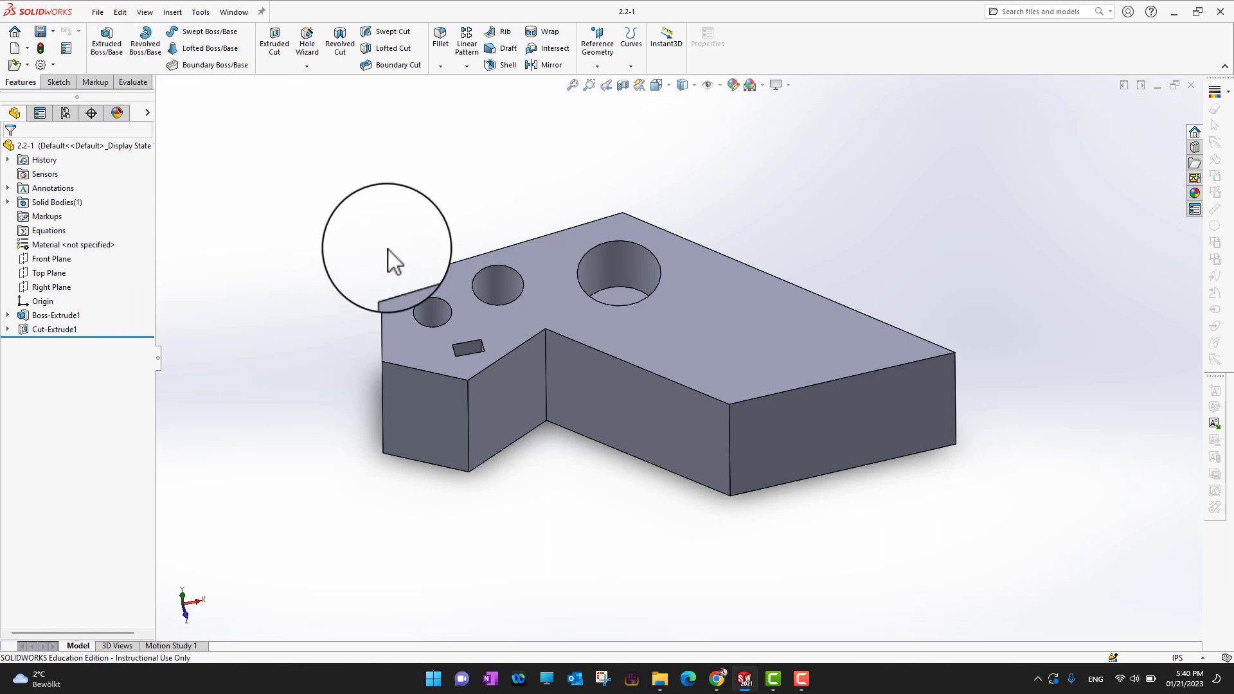
click(98, 13)
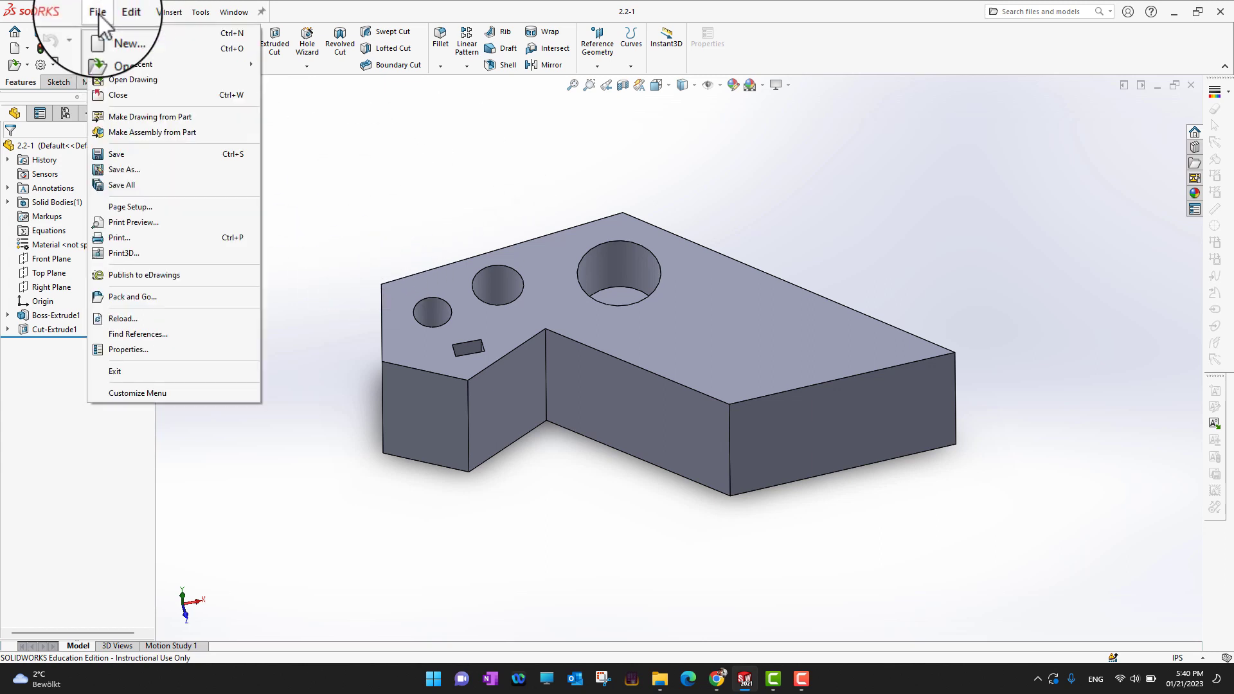
Make a new assembly from part 2.2-1, keeping the Assembly document type.
click(185, 136)
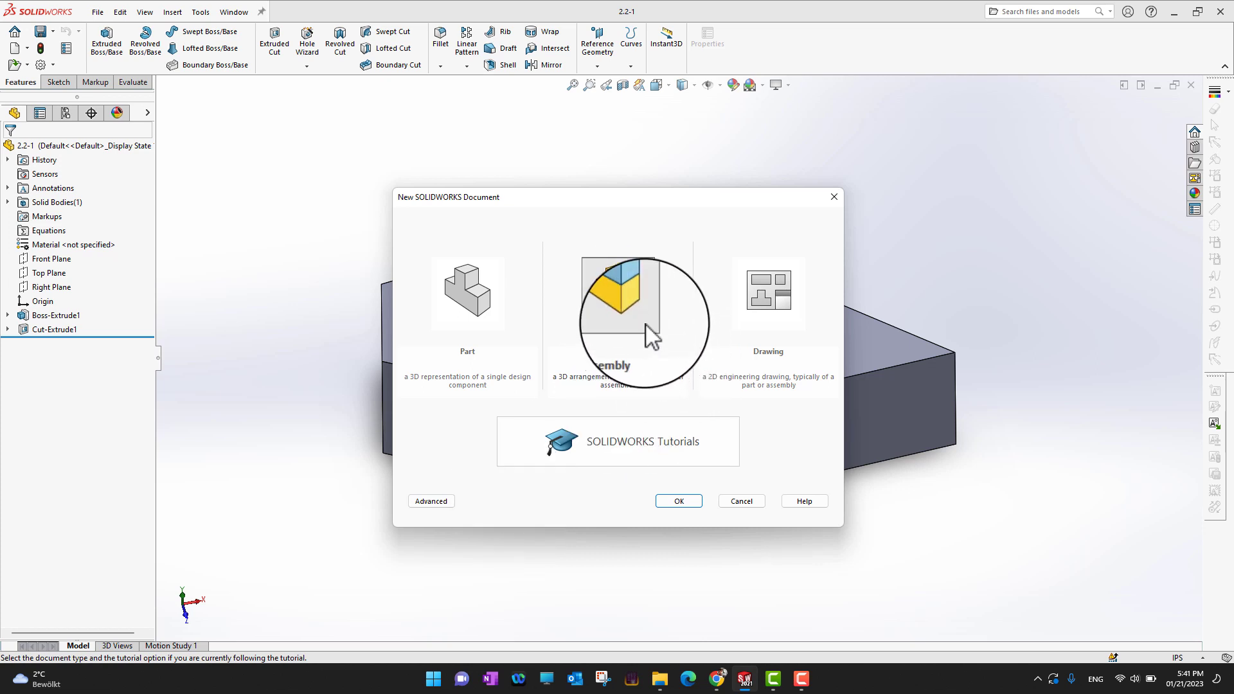
click(694, 505)
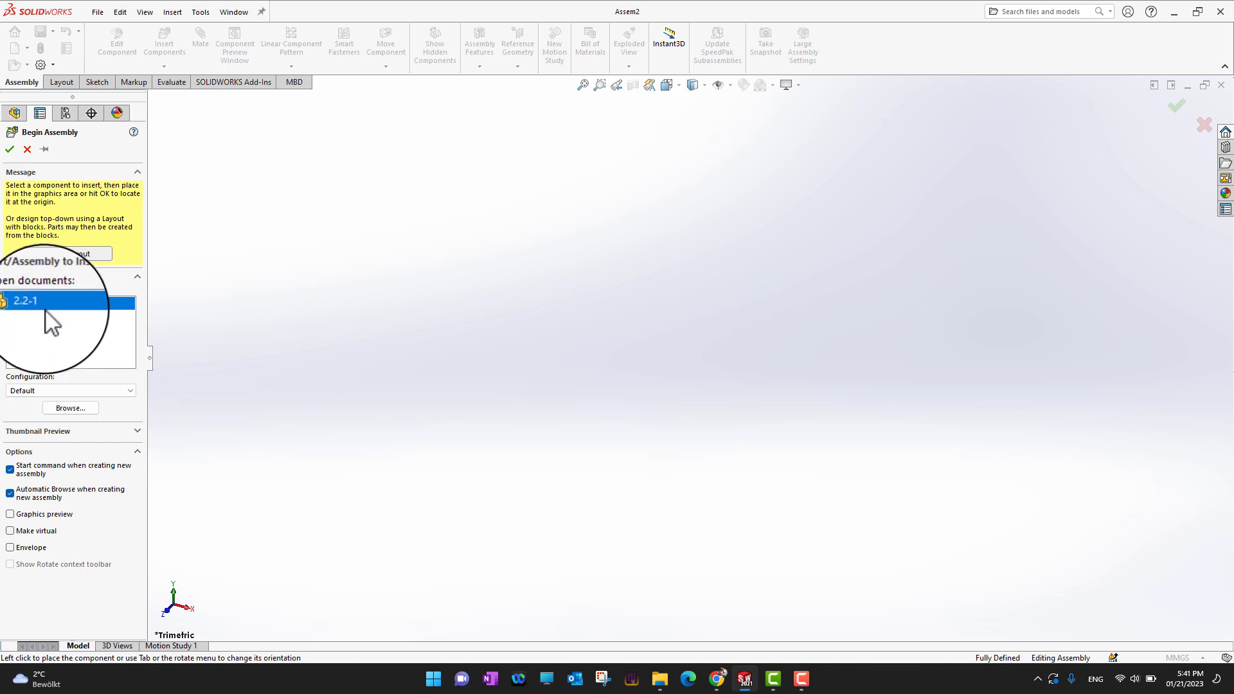
Insert 2.2-1 at the assembly origin as the fixed first component of Assem2.
click(10, 148)
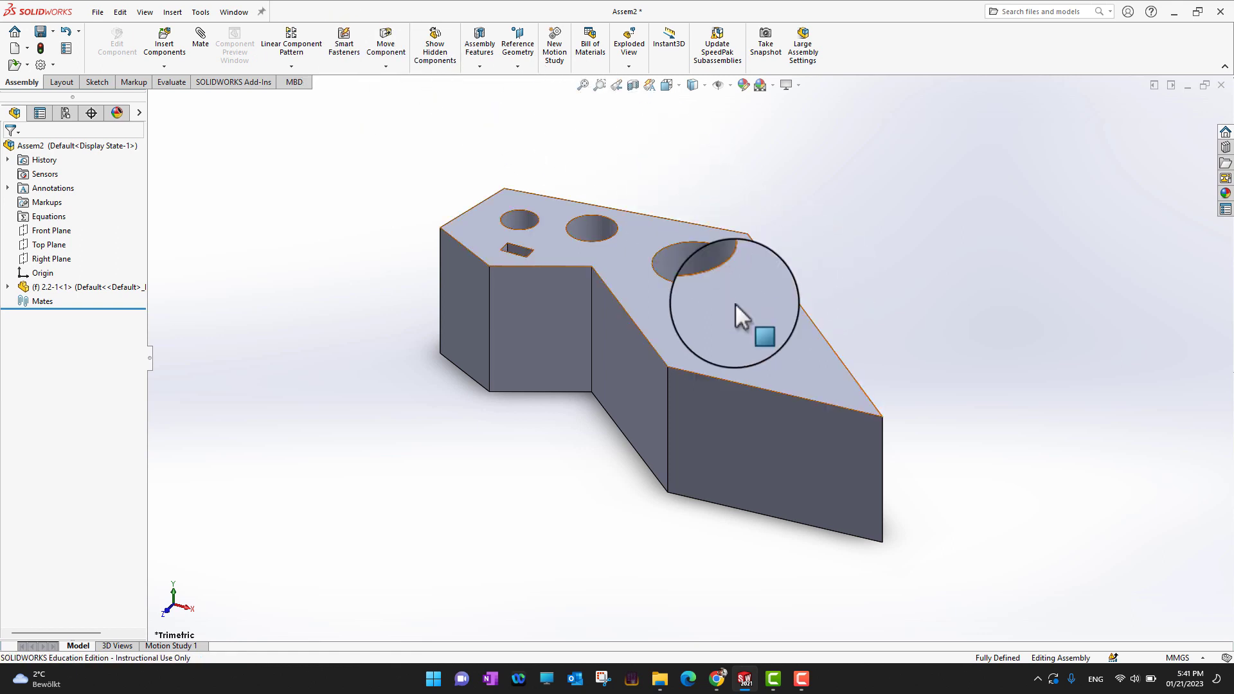
Drag a second 2.2-1 copy from the FeatureManager tree into the graphics area beside the first.
middle_drag(269, 344, 279, 413)
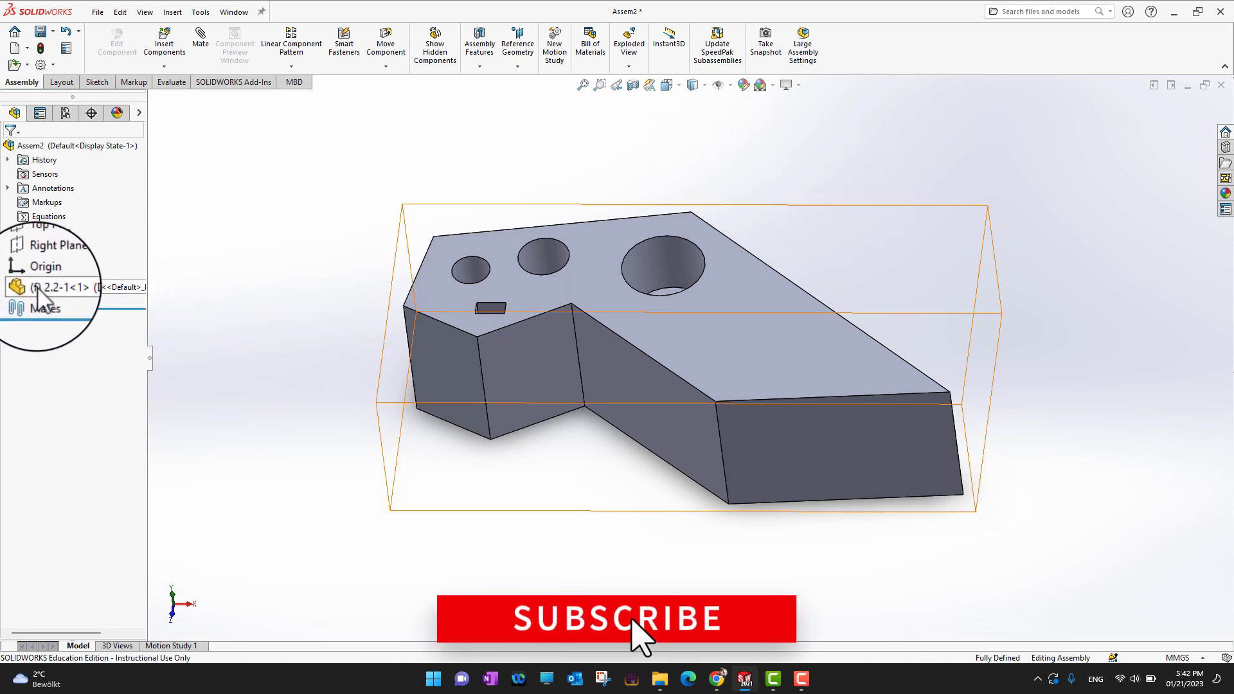
drag(36, 288, 942, 241)
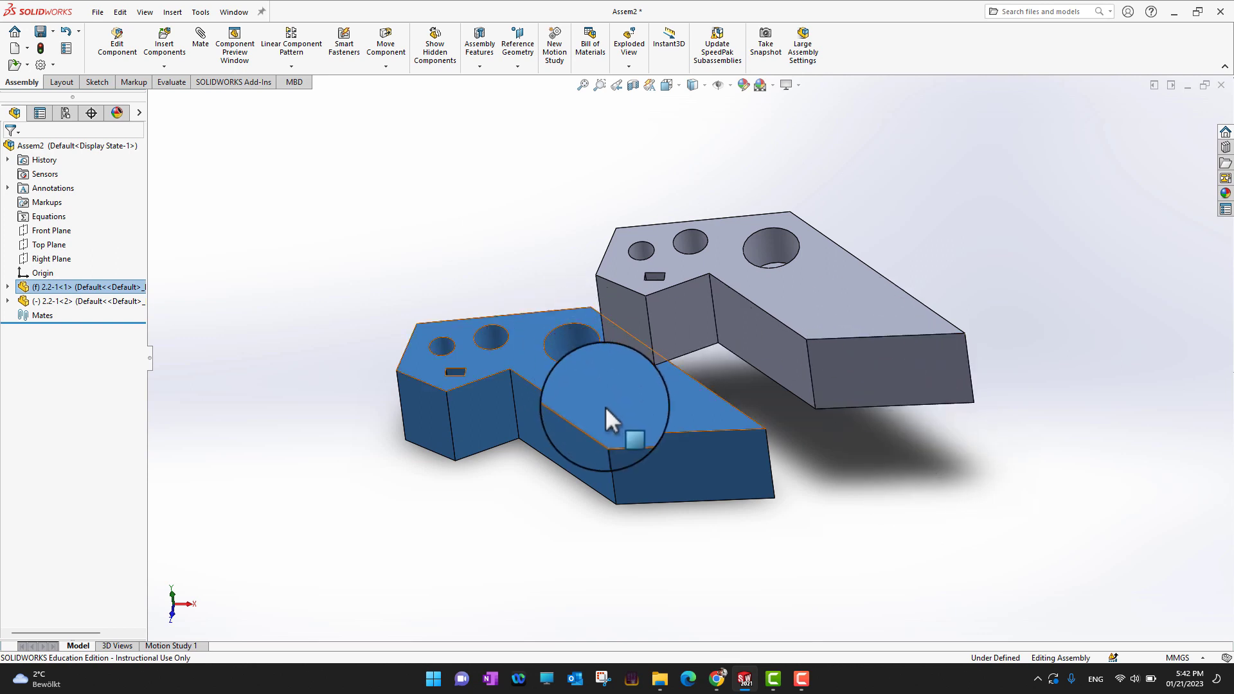
Copy the middle plate to create a third 2.2-1 plate and fit all three in view.
click(845, 303)
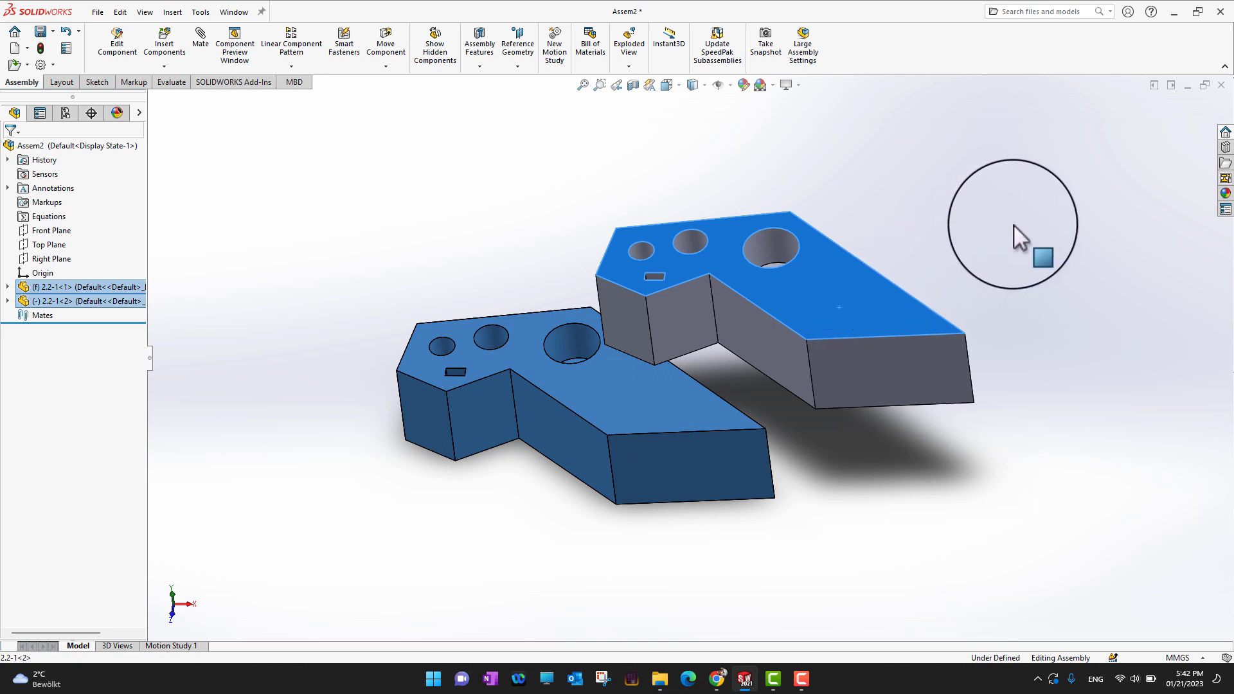
click(938, 277)
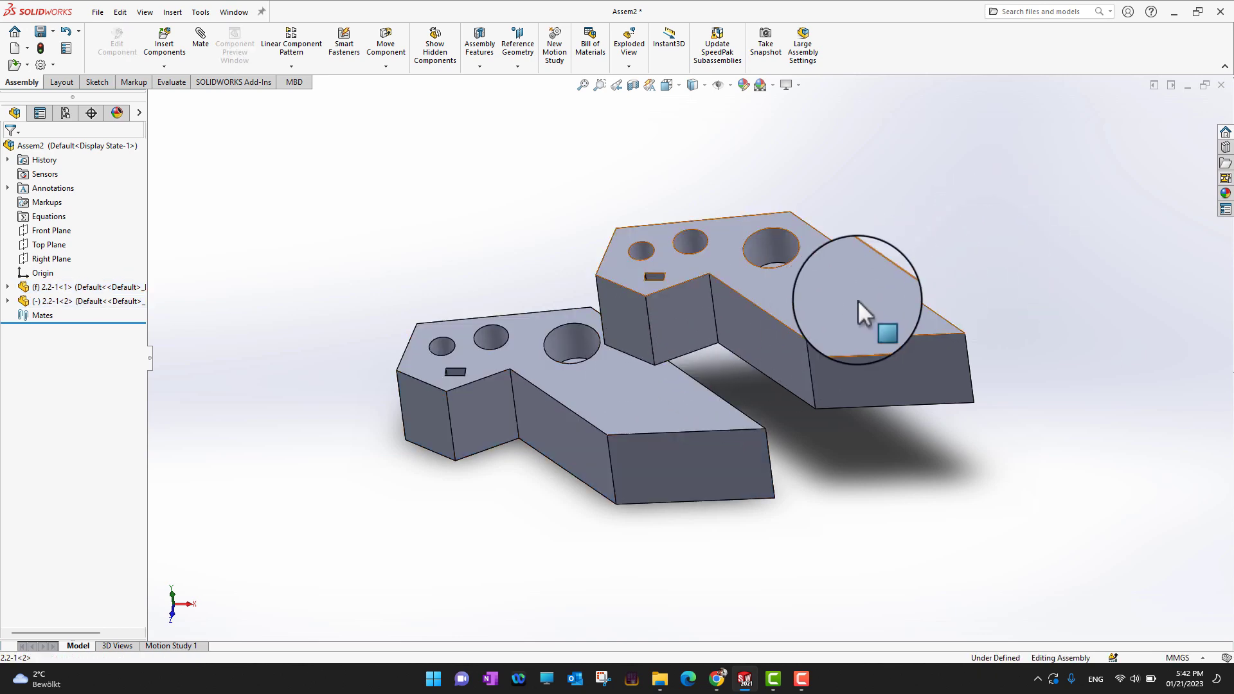
ctrl+drag(858, 299, 1021, 229)
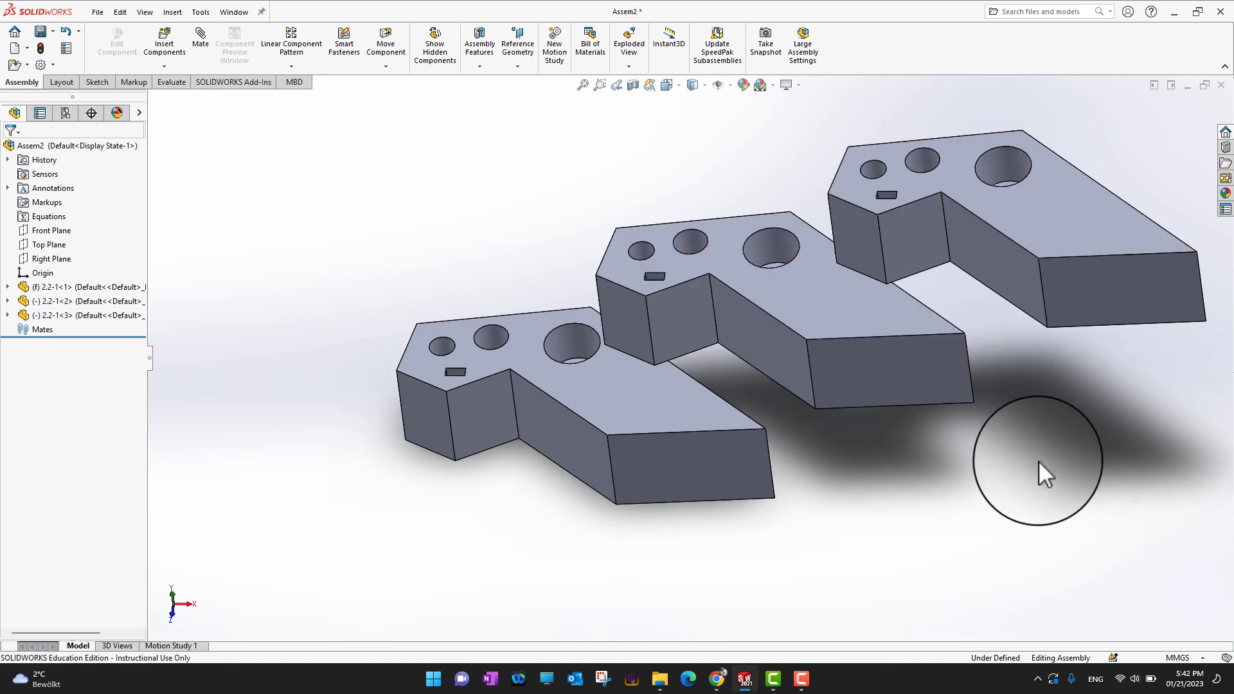
key(f)
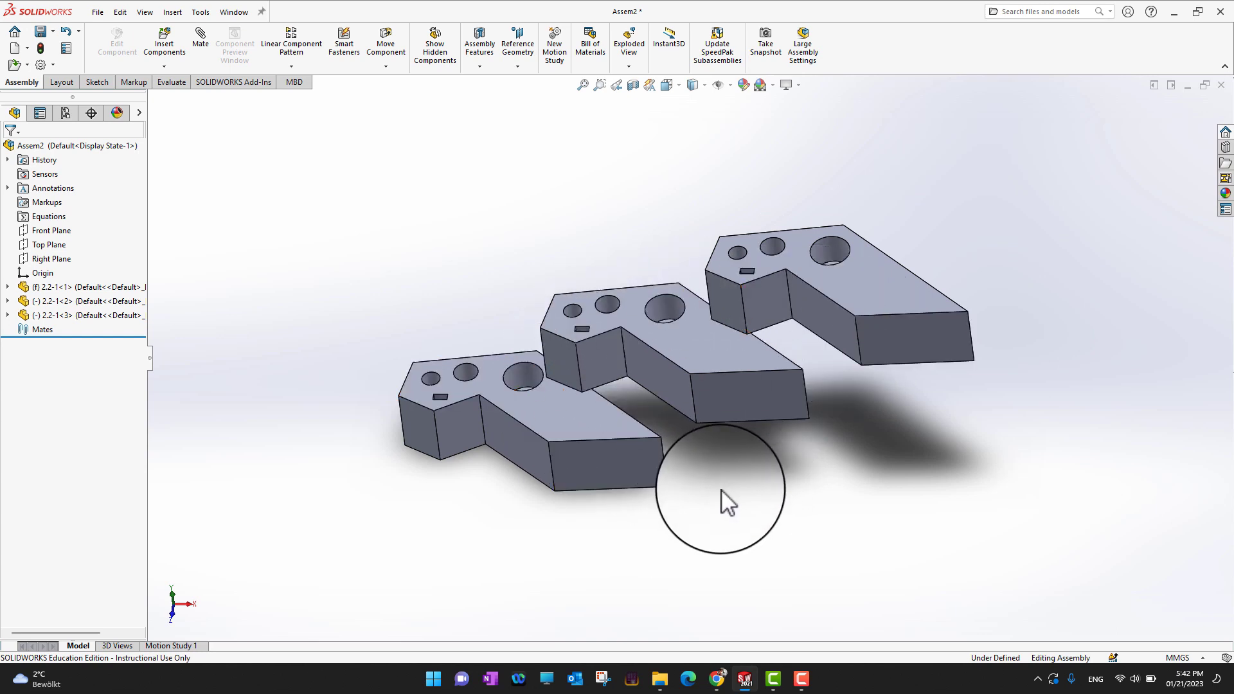
middle_drag(722, 491, 761, 452)
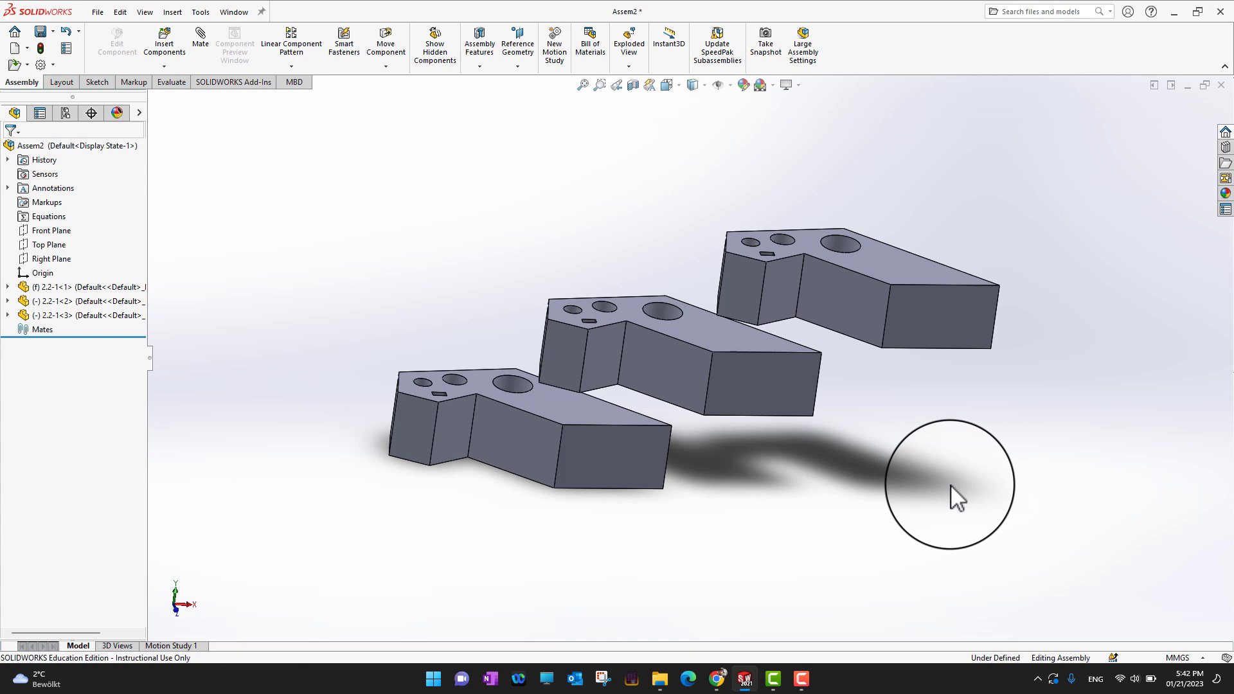
middle_drag(951, 486, 1006, 529)
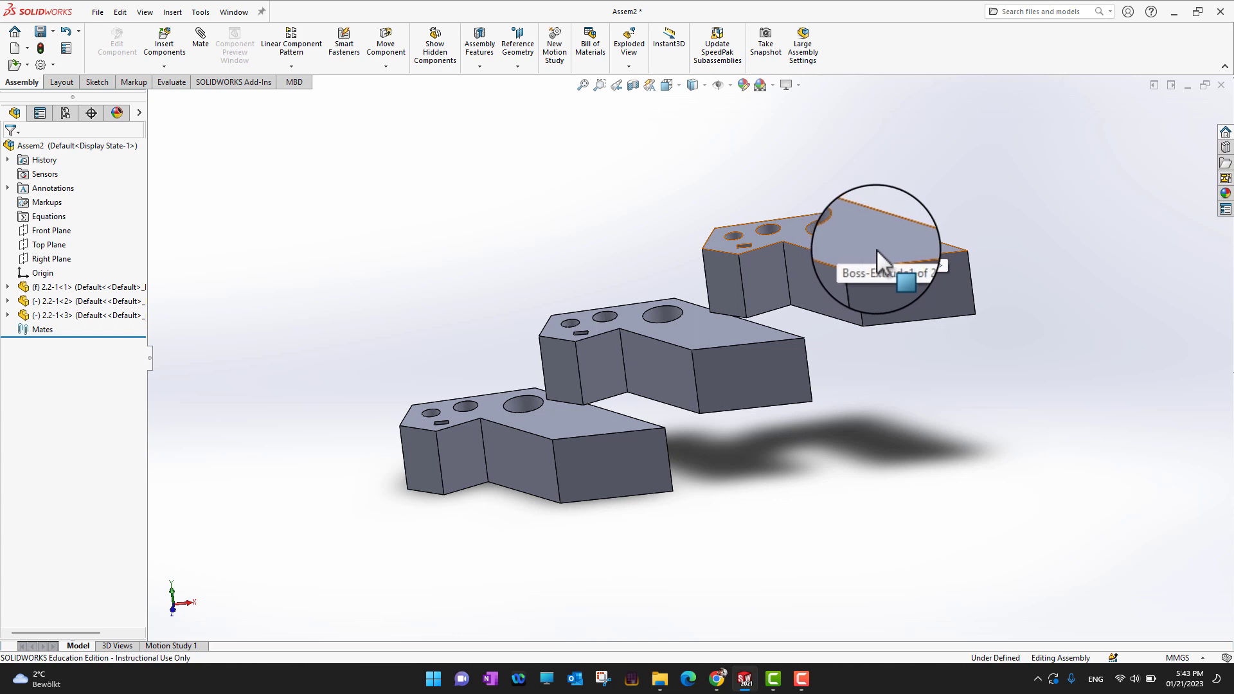
Move and tilt the third plate, 2.2-1<3>, so it sits above the other two.
drag(879, 247, 832, 257)
right_drag(832, 257, 870, 264)
key(Escape)
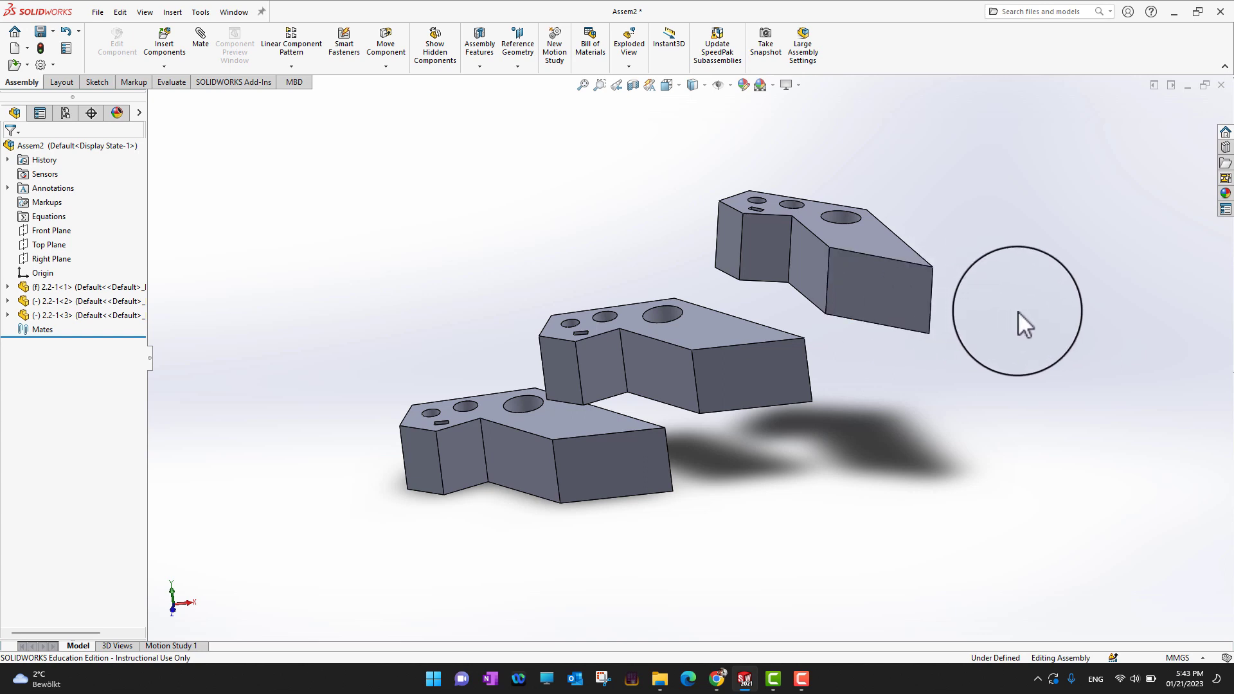
middle_drag(1019, 322, 1028, 358)
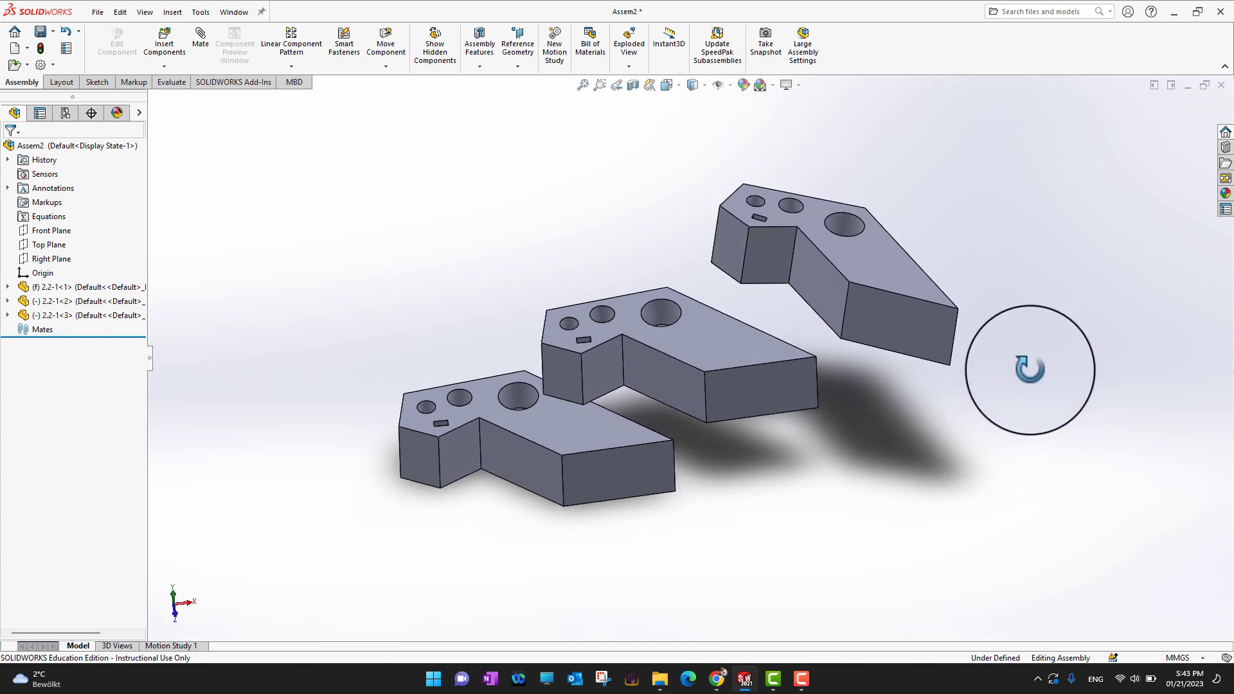
click(893, 318)
mouse_move(894, 317)
mouse_down()
mouse_move(900, 297)
mouse_move(824, 311)
mouse_move(957, 285)
mouse_move(672, 330)
mouse_move(1000, 285)
mouse_move(715, 319)
mouse_move(915, 289)
mouse_move(803, 315)
mouse_move(906, 302)
mouse_up()
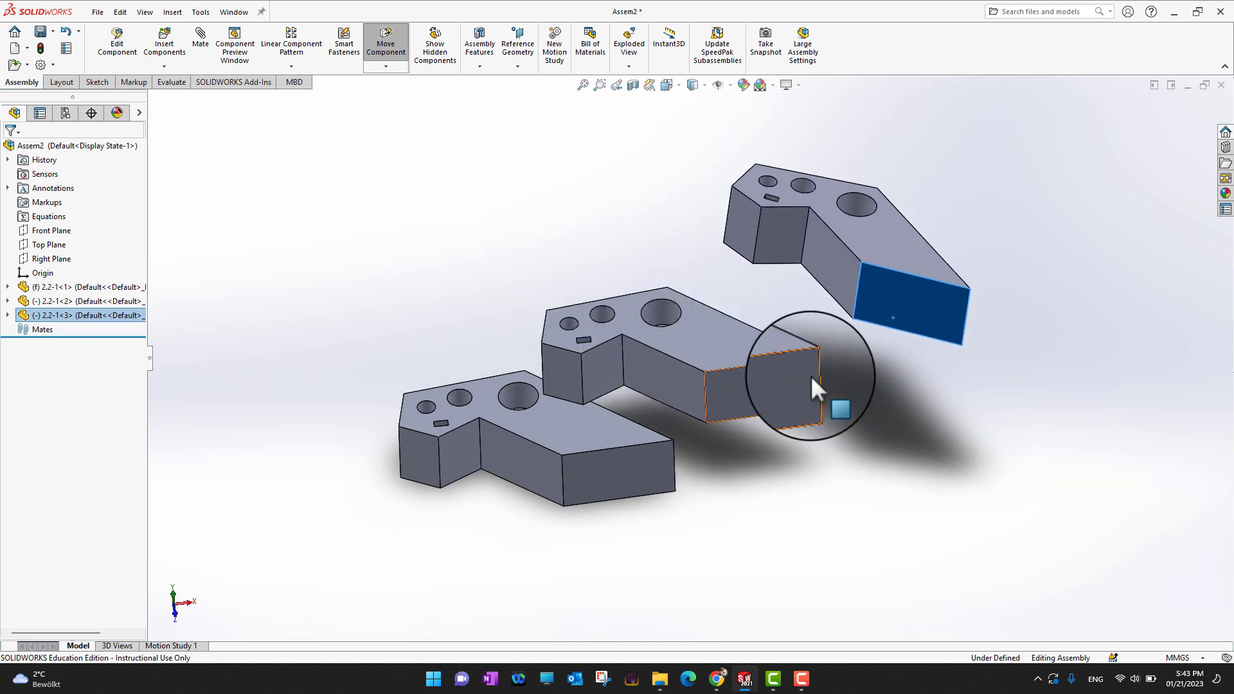
Drag the middle plate up and left to spread the three plates apart.
drag(753, 374, 790, 379)
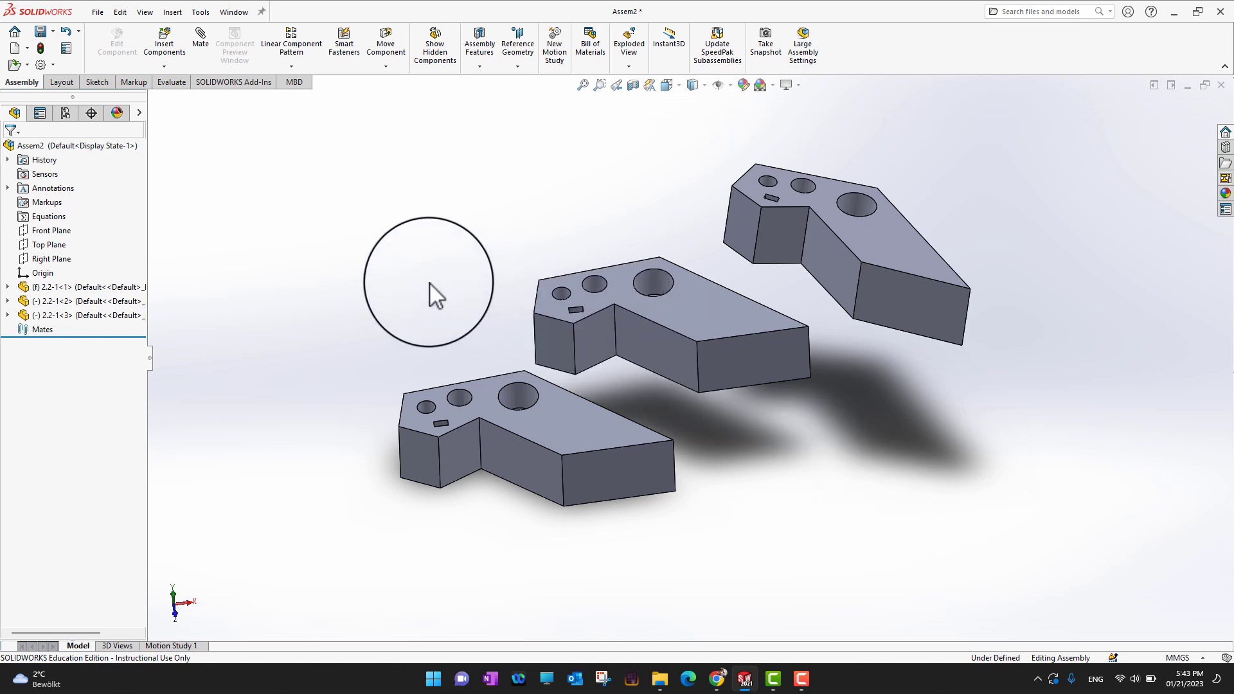
Insert the red block part 2.2-2 into the assembly.
click(164, 51)
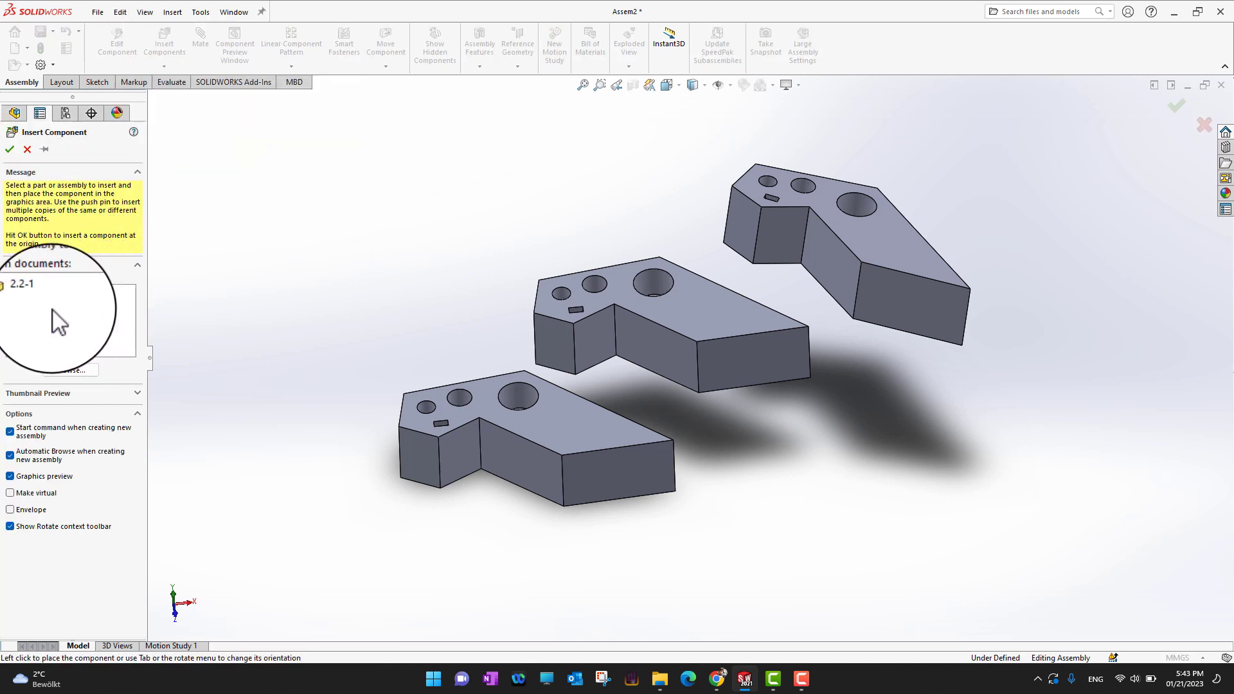
click(70, 372)
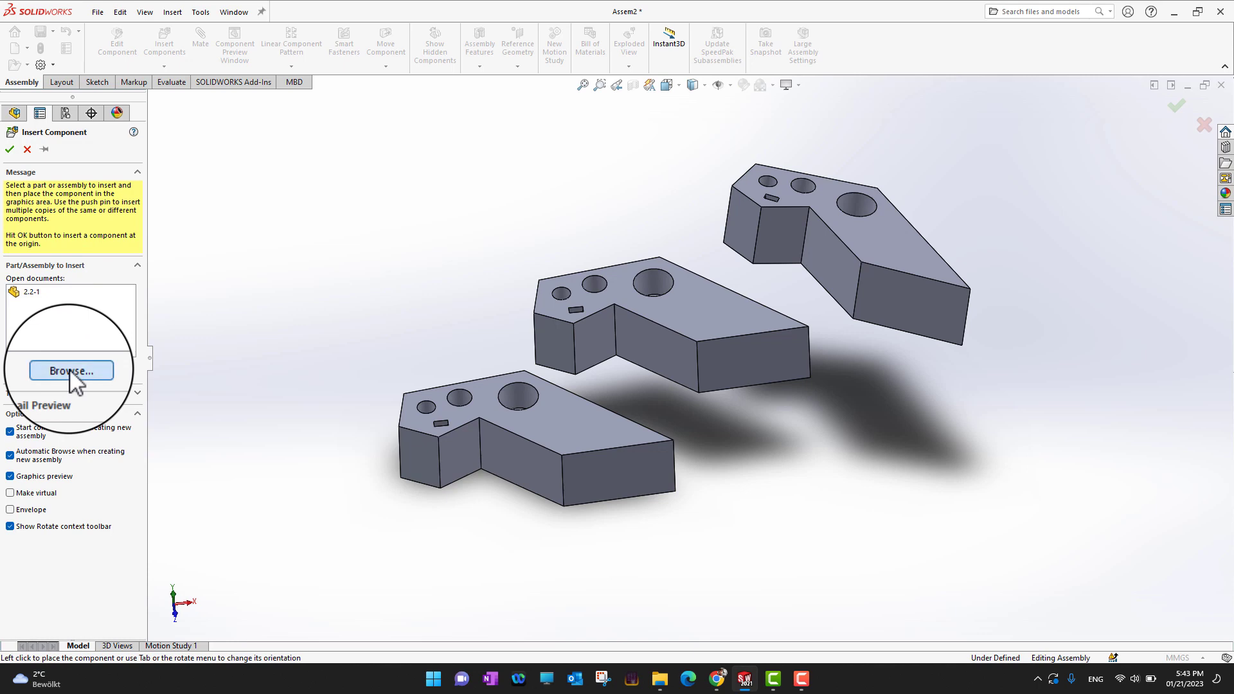
double_click(430, 234)
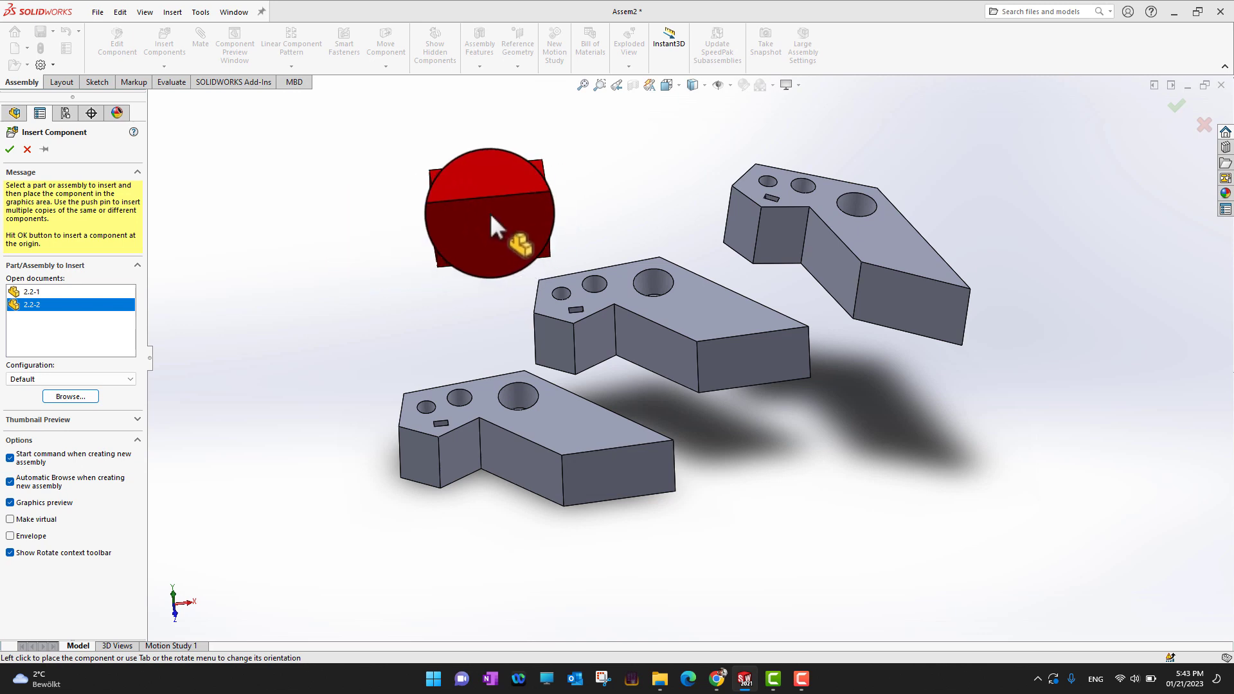
click(492, 218)
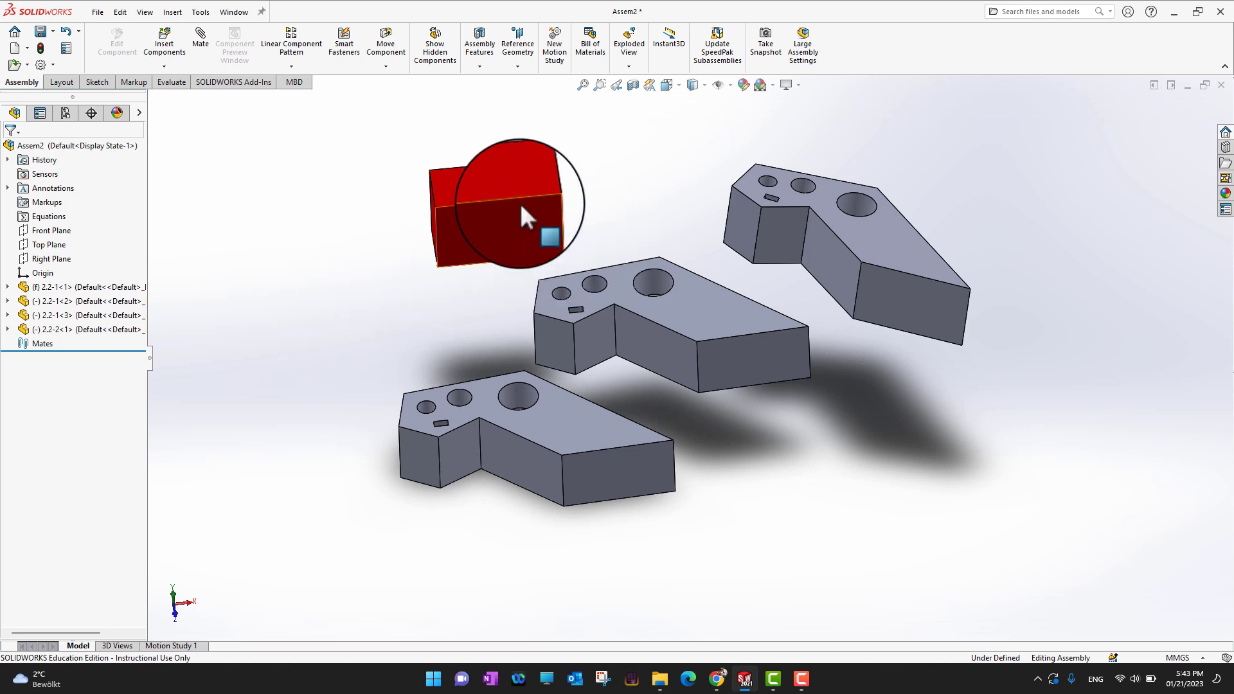
Make two more copies of the red block 2.2-2 above the plates.
ctrl+drag(491, 187, 666, 149)
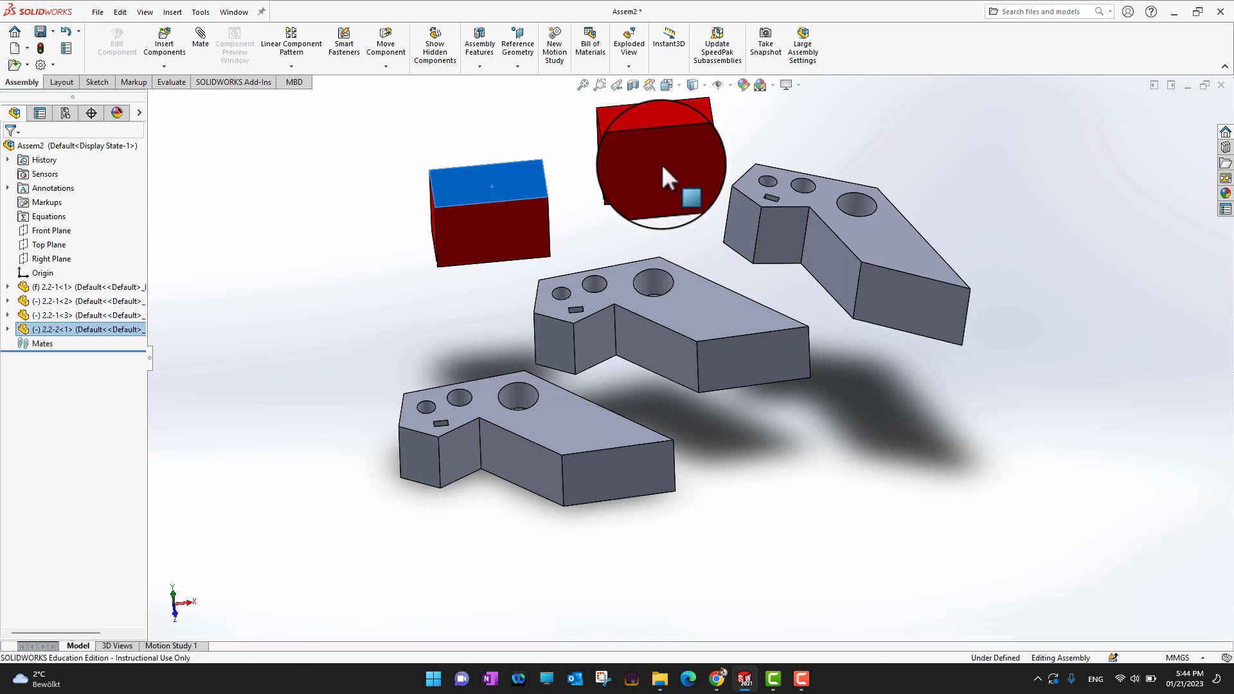
click(874, 411)
ctrl+drag(483, 192, 310, 216)
click(676, 333)
mouse_move(908, 442)
middle_down()
mouse_move(921, 399)
mouse_move(914, 443)
middle_up()
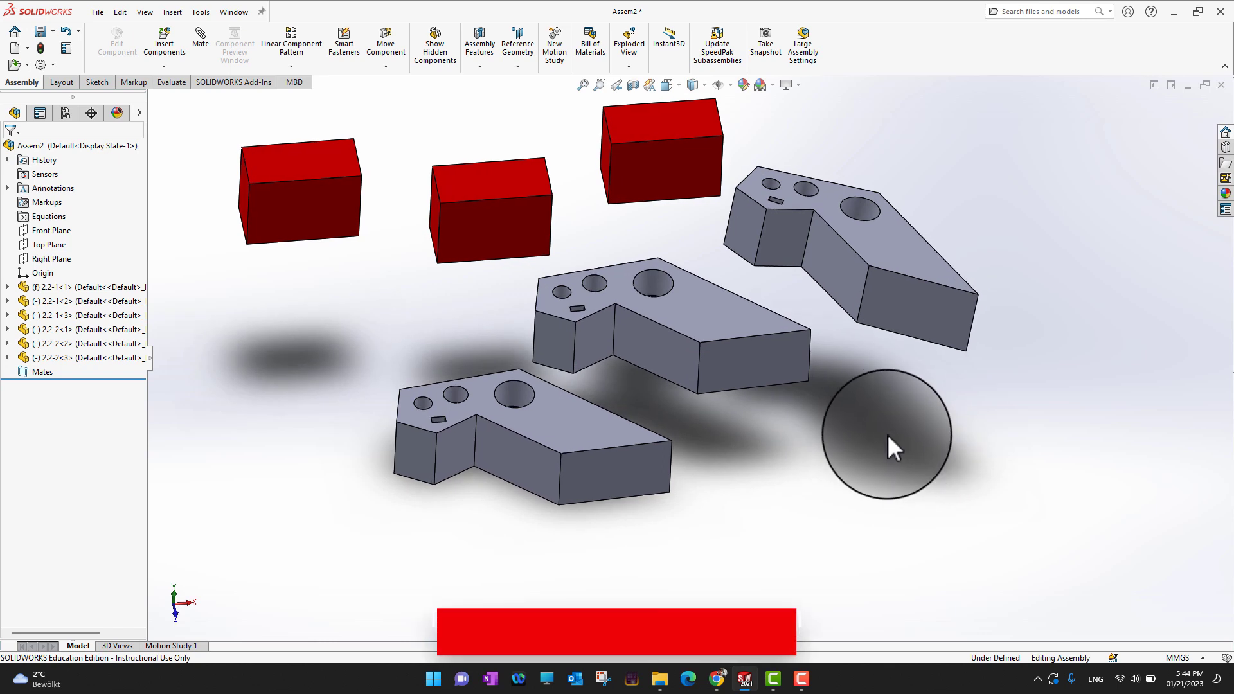
drag(940, 537, 945, 503)
mouse_move(944, 504)
middle_down()
mouse_move(937, 473)
mouse_move(939, 512)
mouse_move(962, 507)
mouse_move(945, 524)
middle_up()
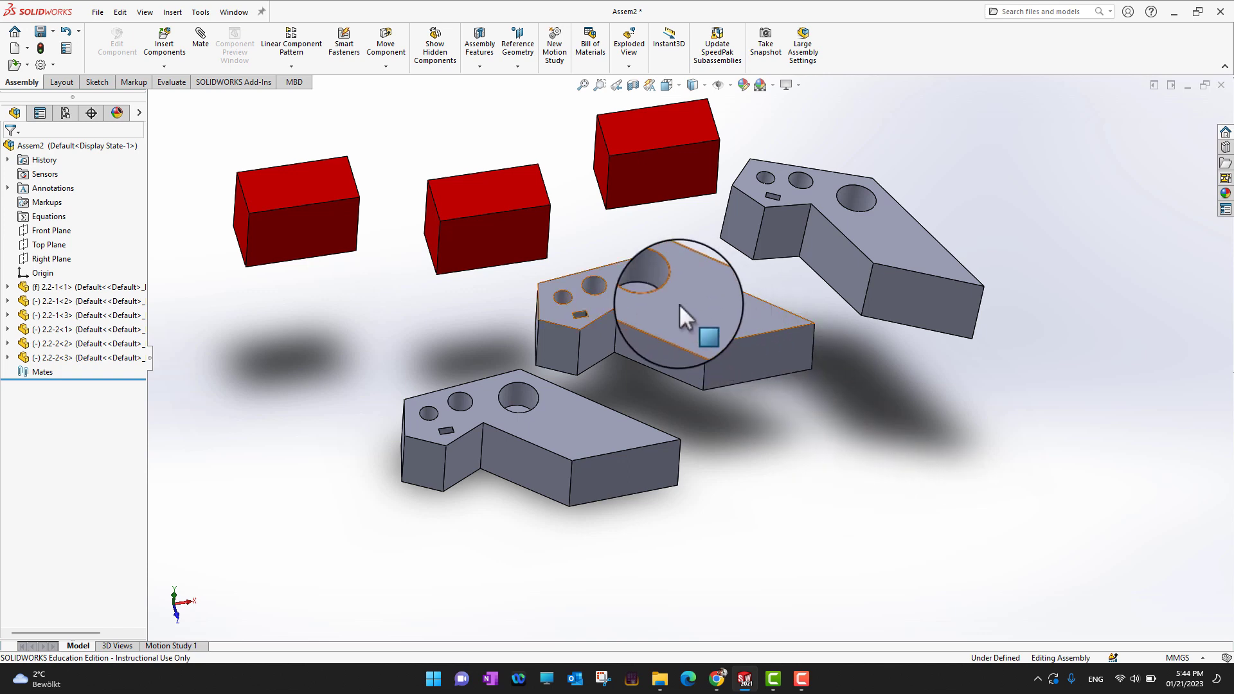
click(666, 280)
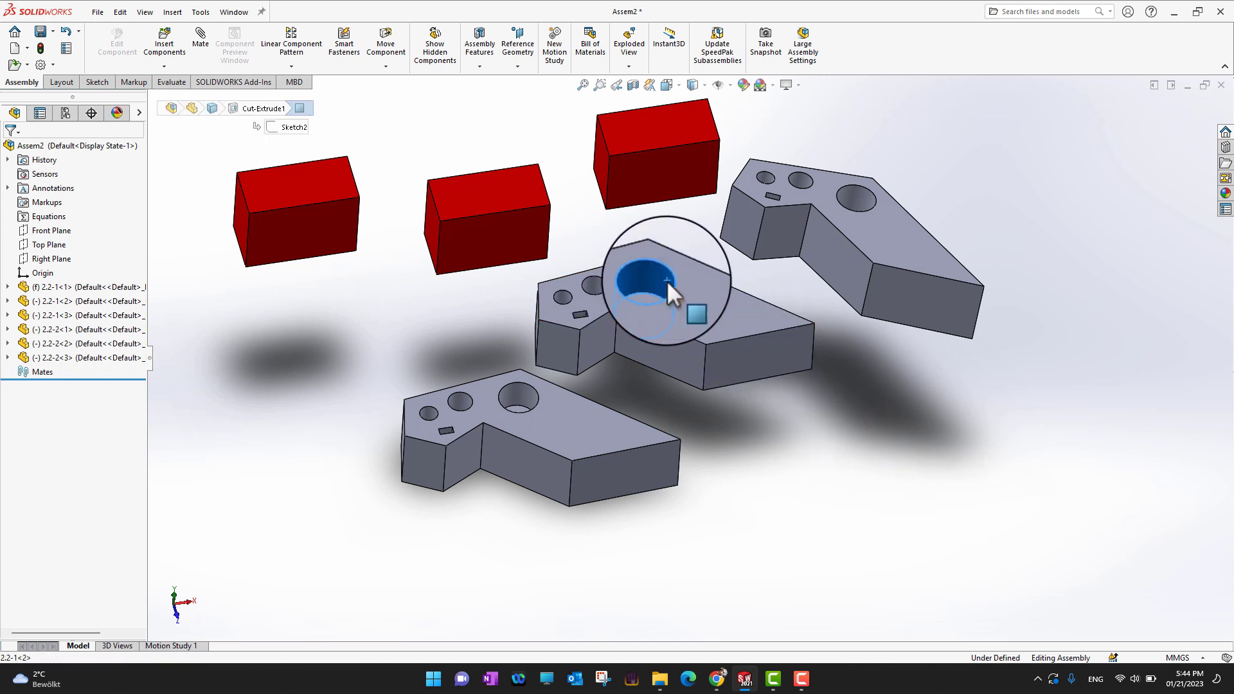
click(506, 395)
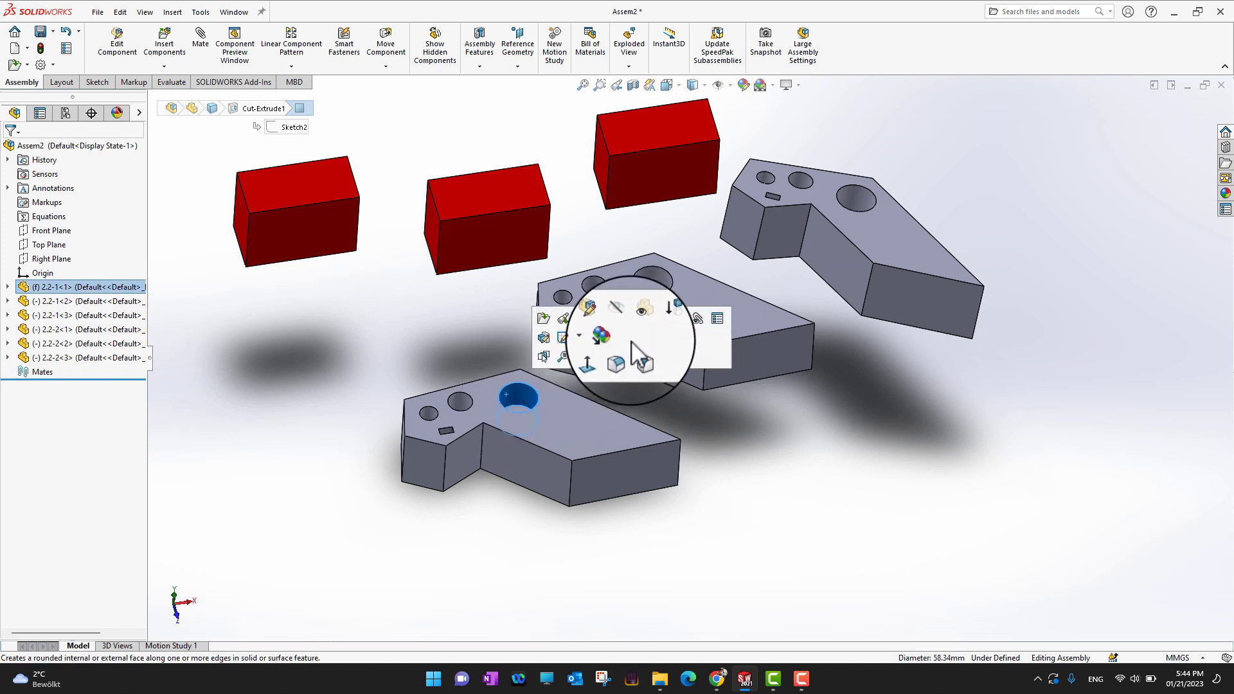
click(811, 441)
click(665, 279)
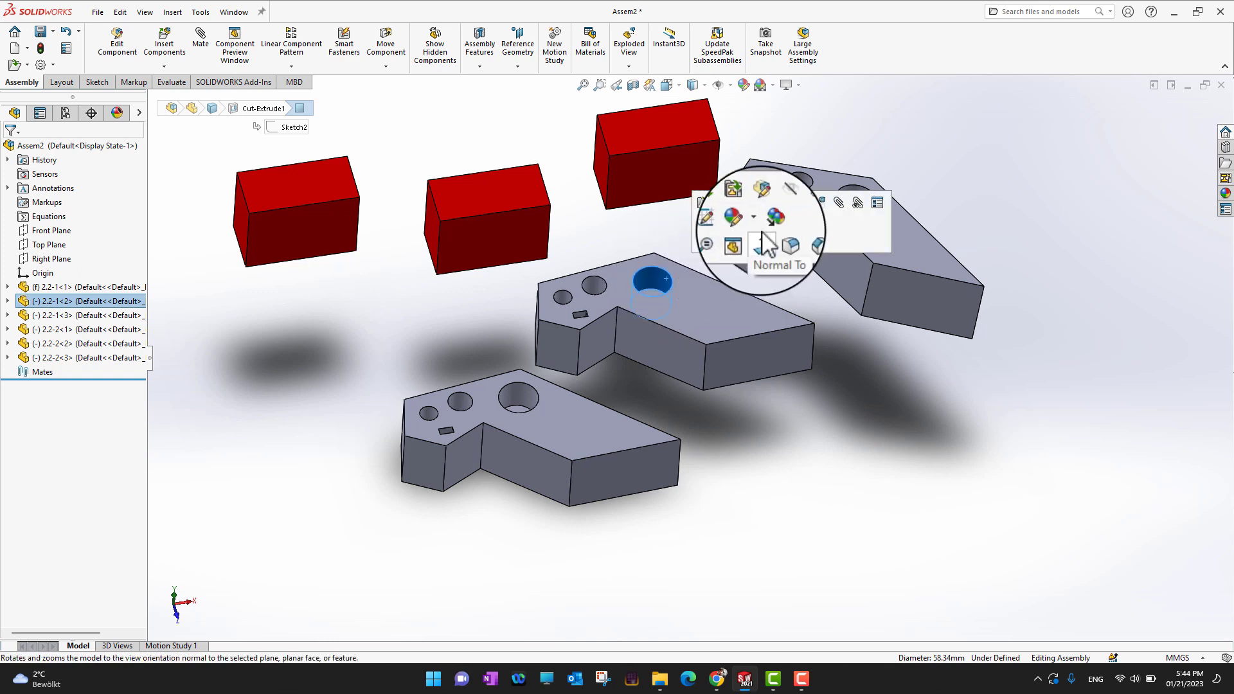
click(517, 392)
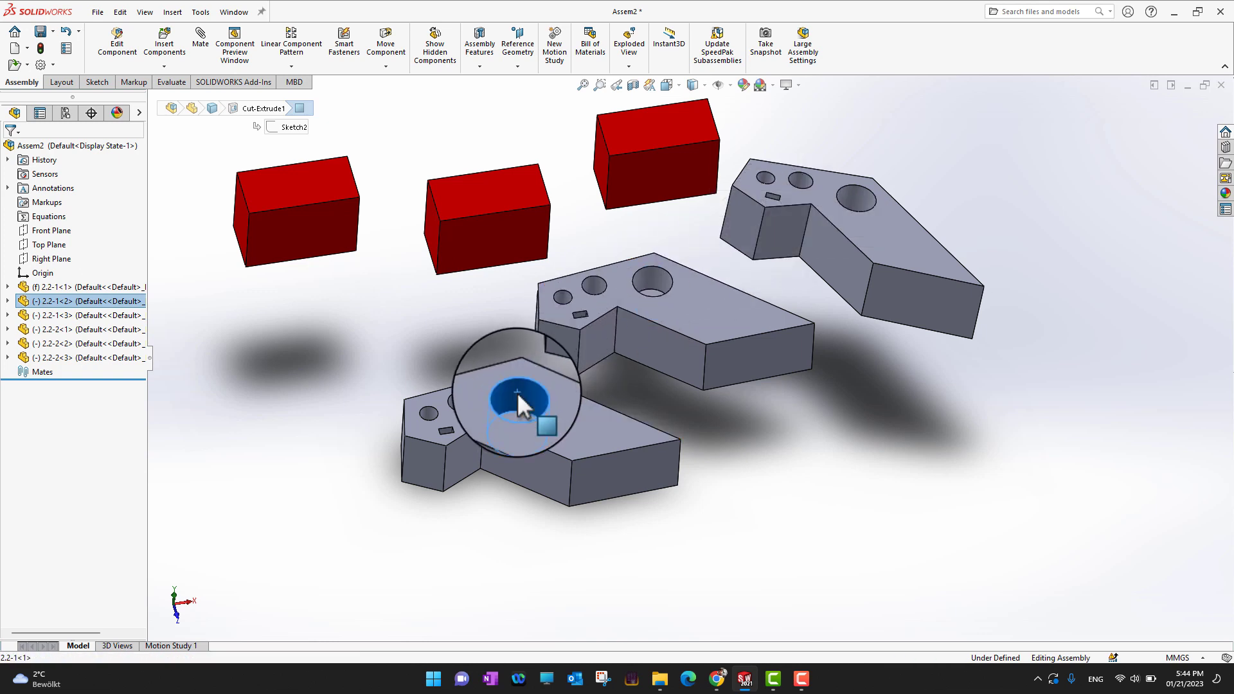
Add a Concentric mate between the large holes of plates 2.2-1<2> and 2.2-1<1>.
click(818, 477)
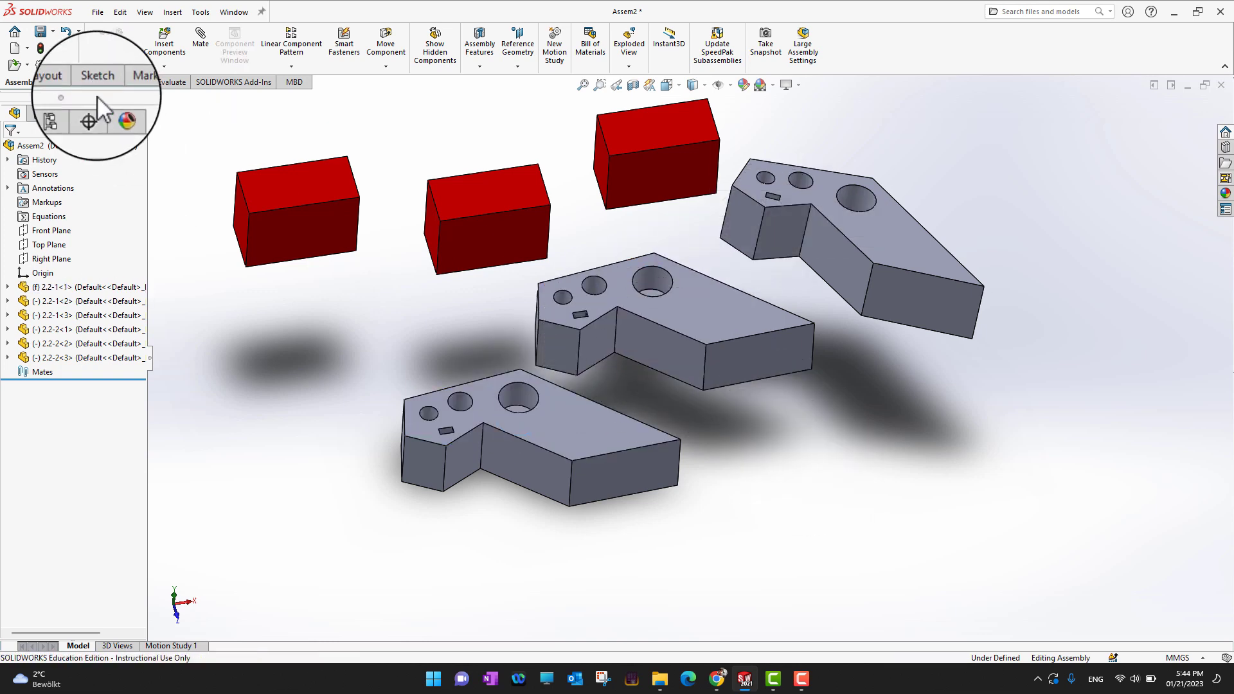
click(202, 46)
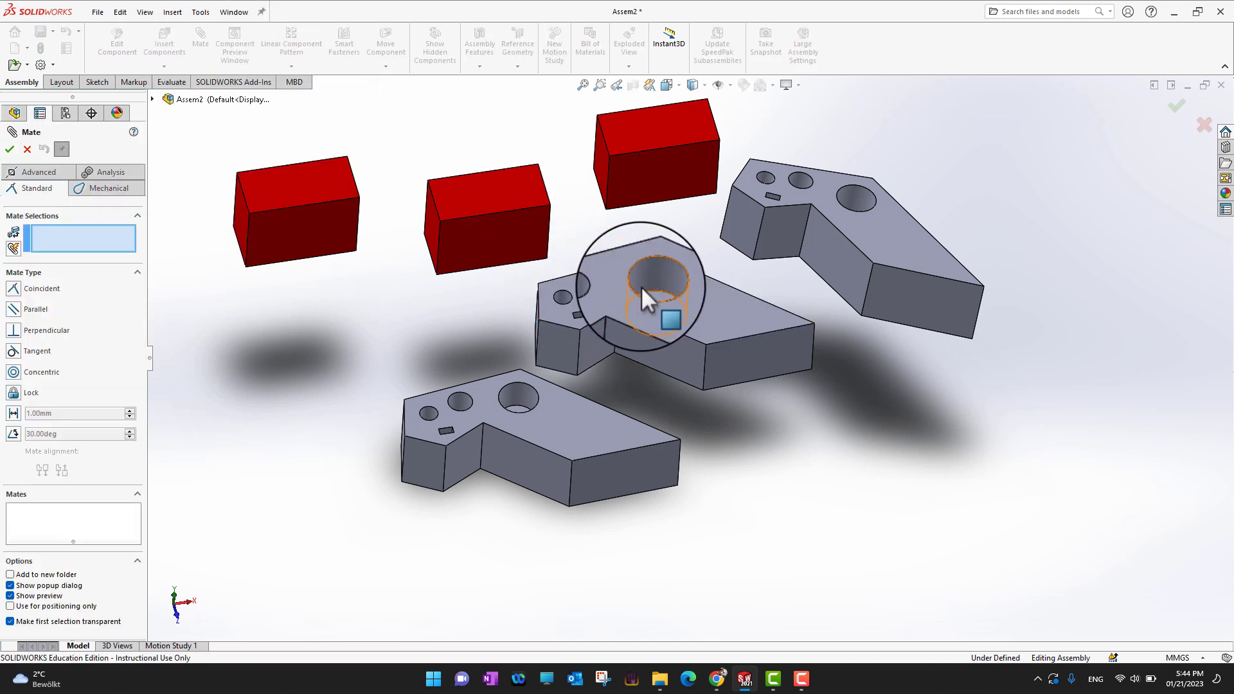
click(655, 272)
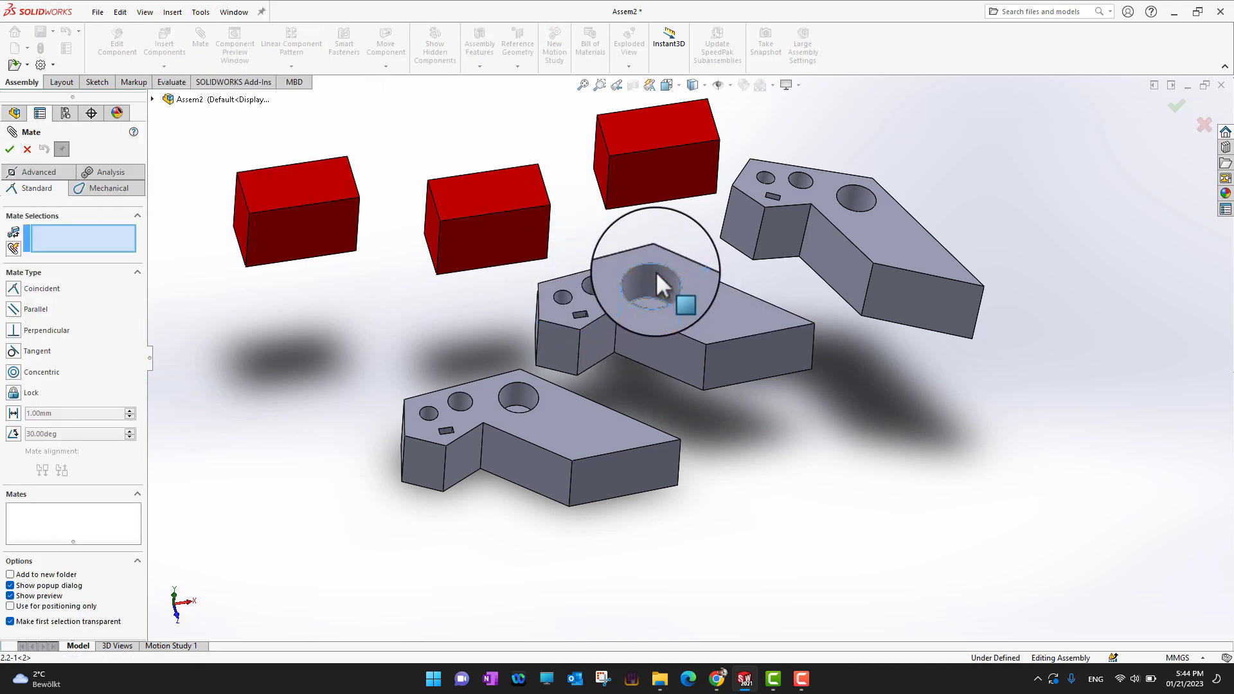
click(526, 390)
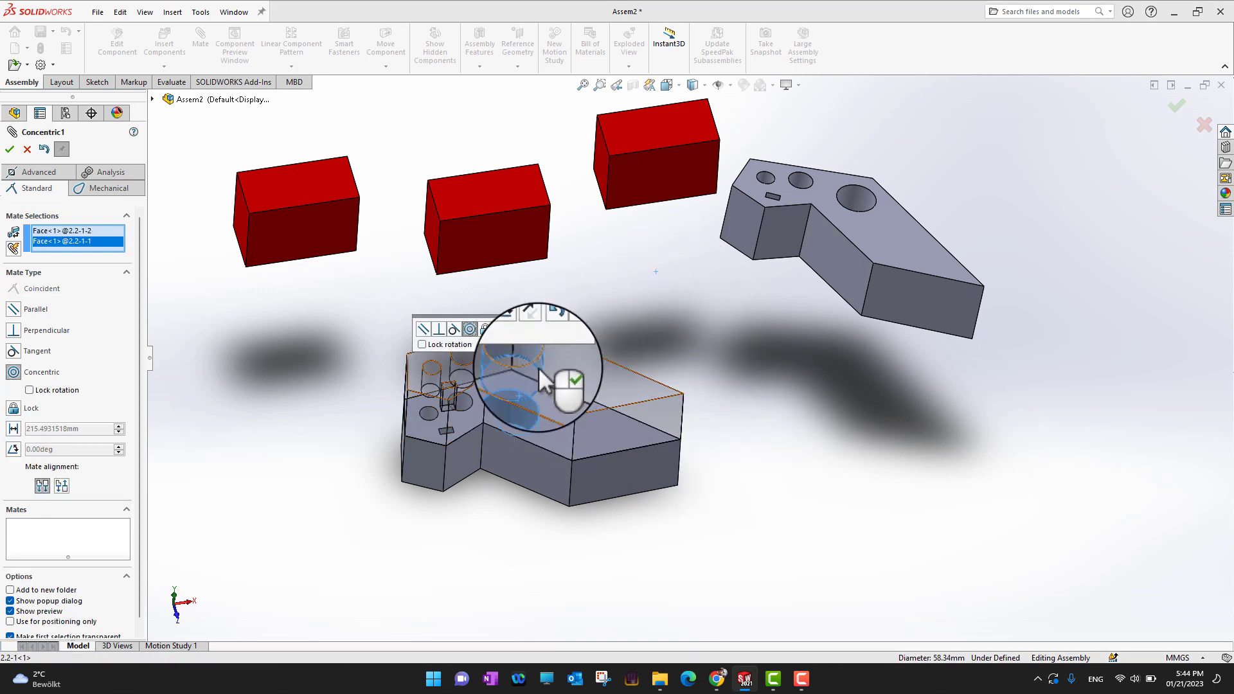
click(11, 150)
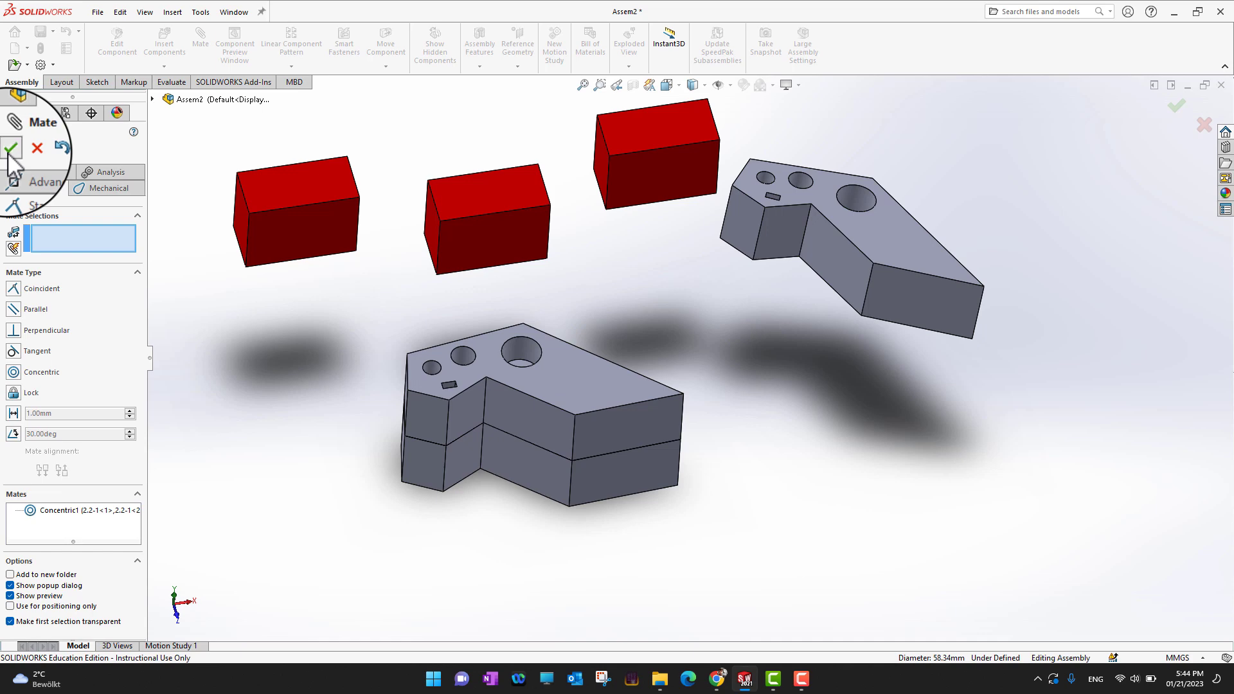
click(11, 150)
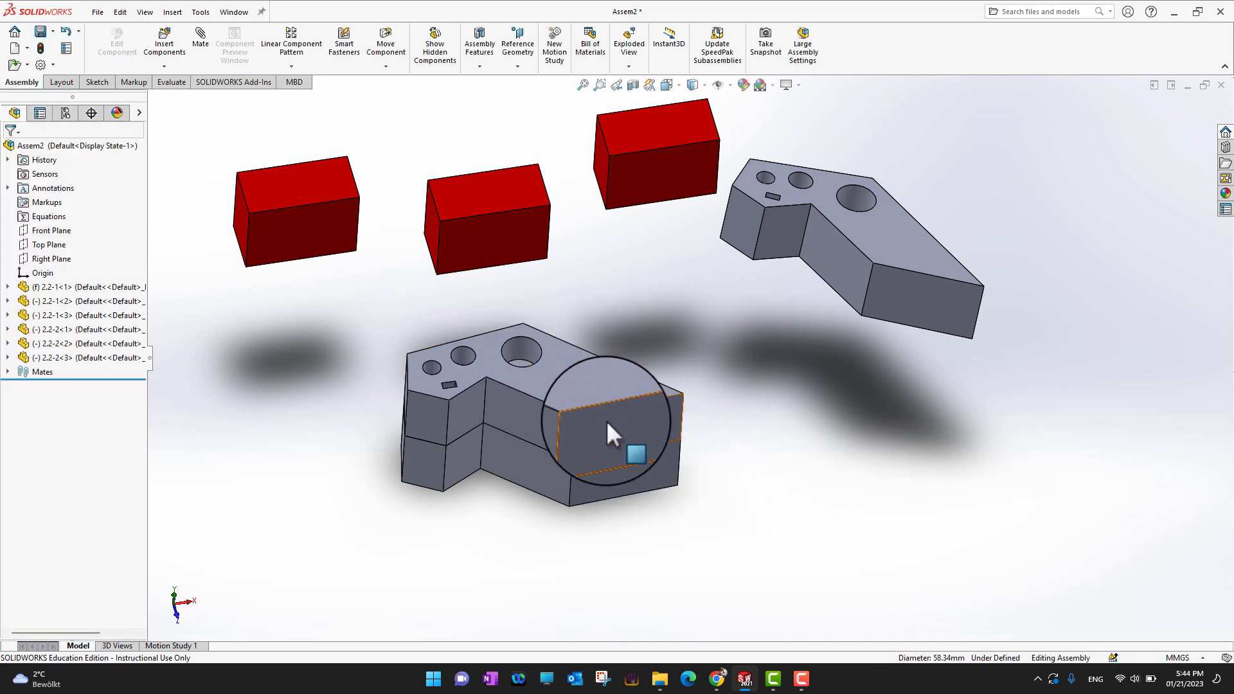
Lift plate 2.2-1<2> off the lower plate and swing it about the shared hole axis.
drag(612, 415, 581, 361)
key(f)
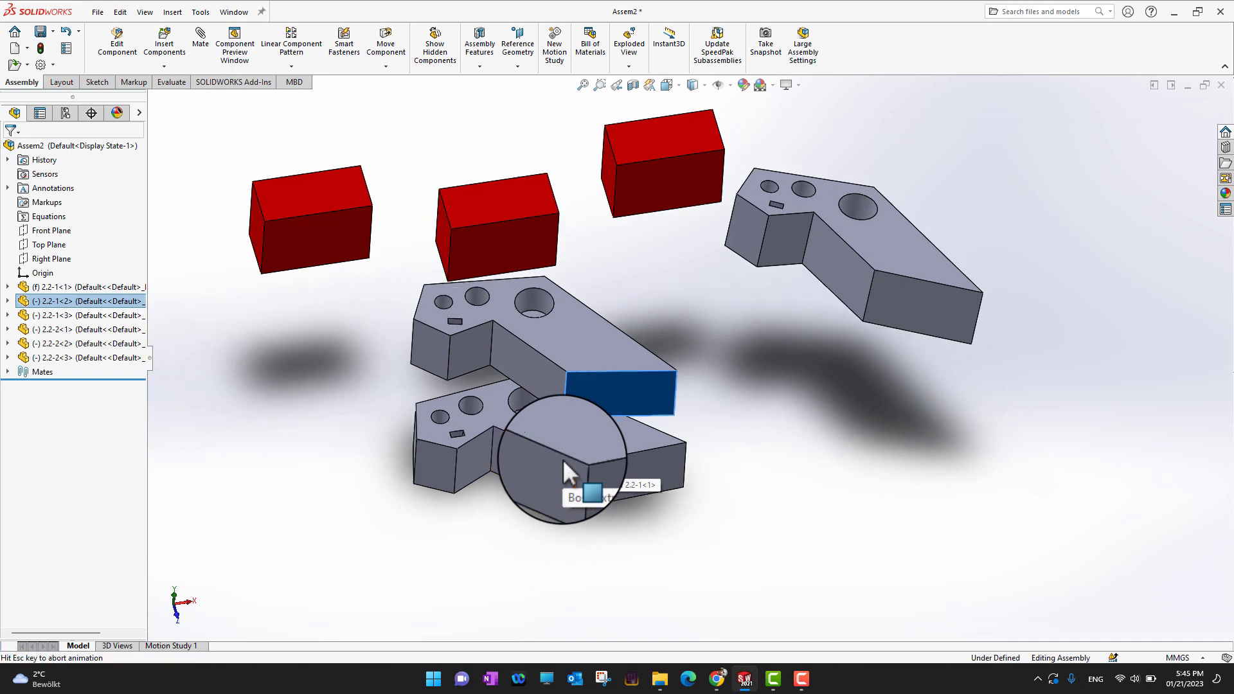
scroll(604, 532, down, 5)
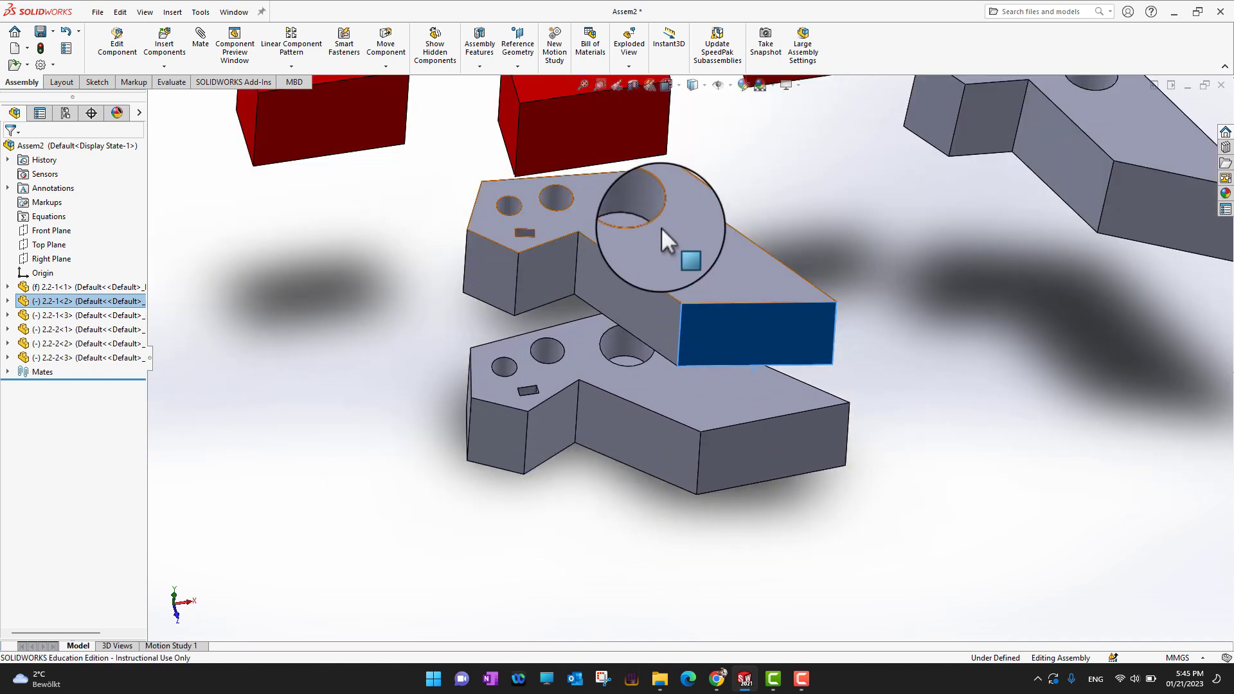
drag(746, 309, 703, 214)
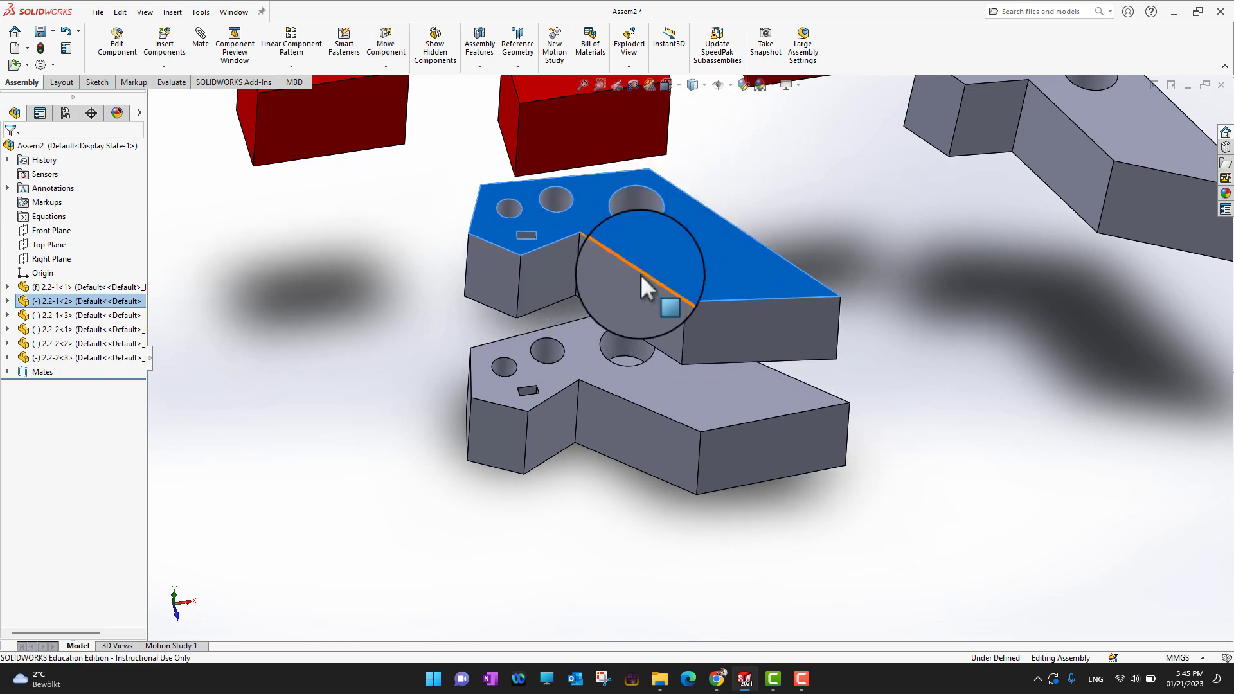
click(946, 327)
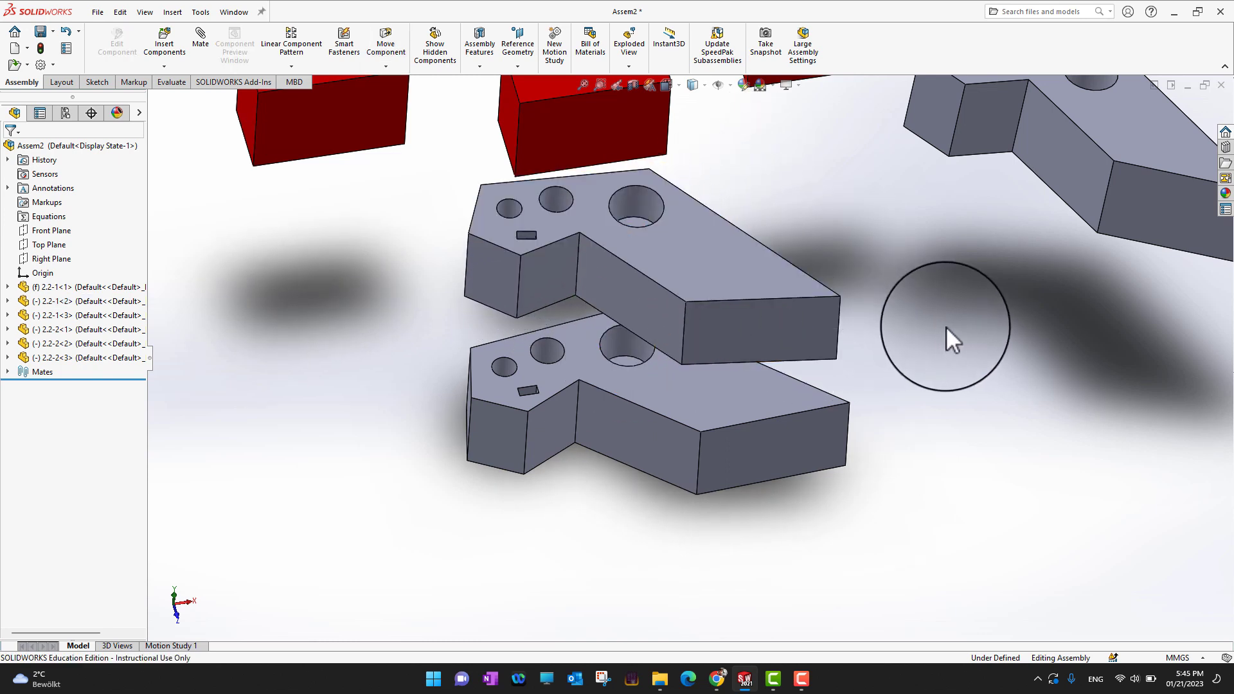
Add a Coincident mate between the upper and lower plates' end faces.
click(199, 45)
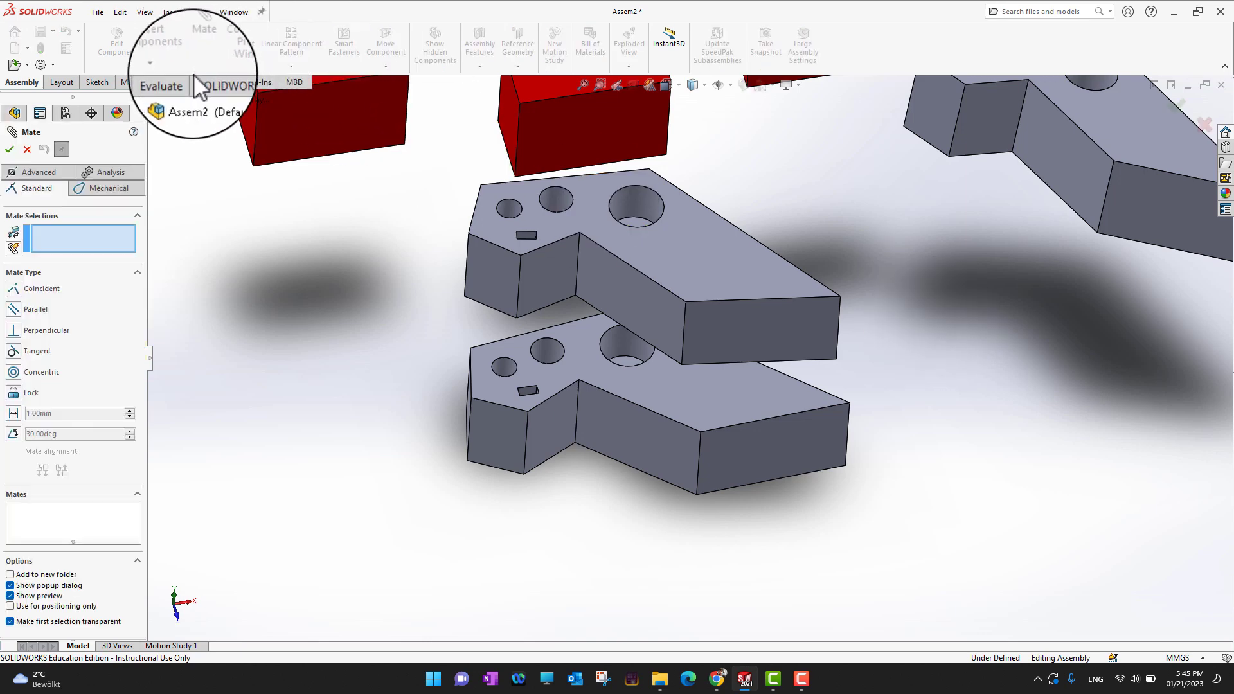
click(743, 329)
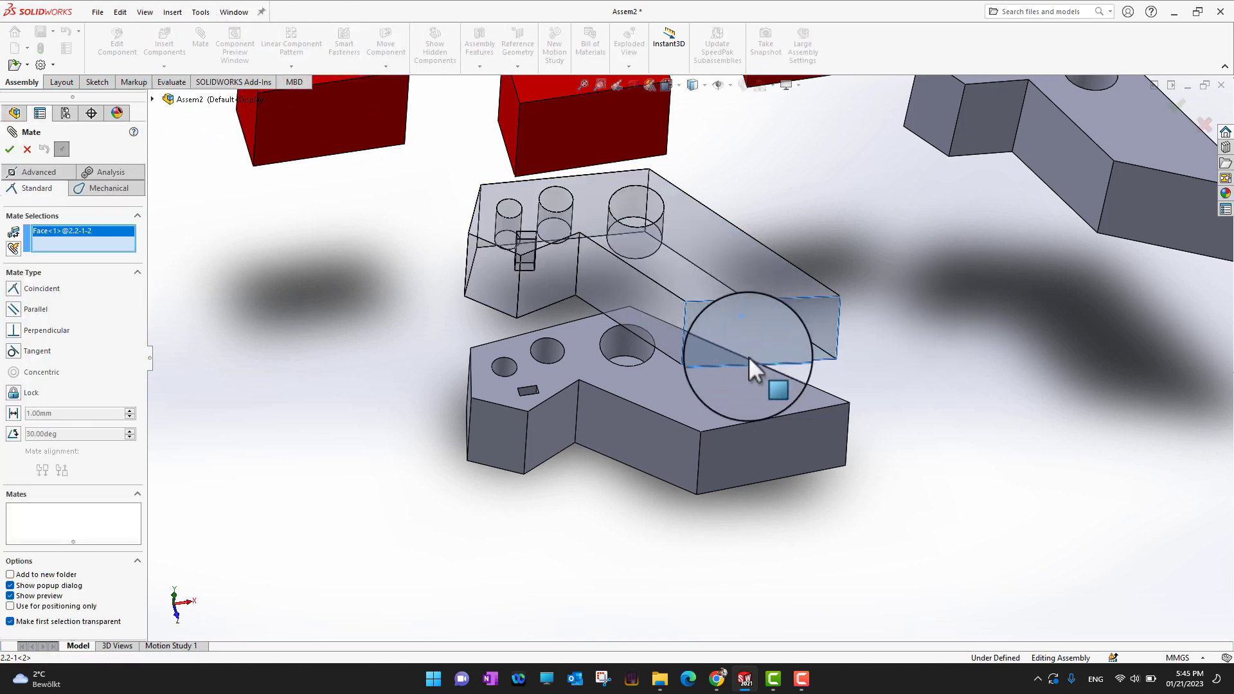
click(761, 441)
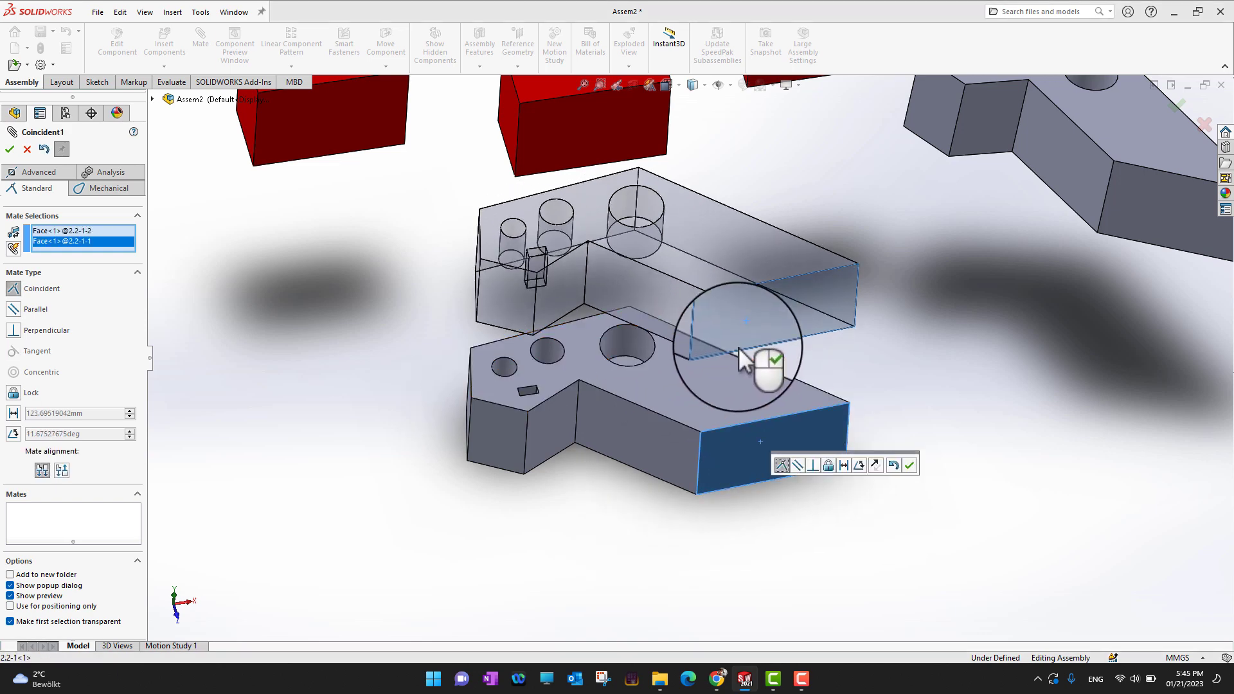
click(10, 149)
click(10, 152)
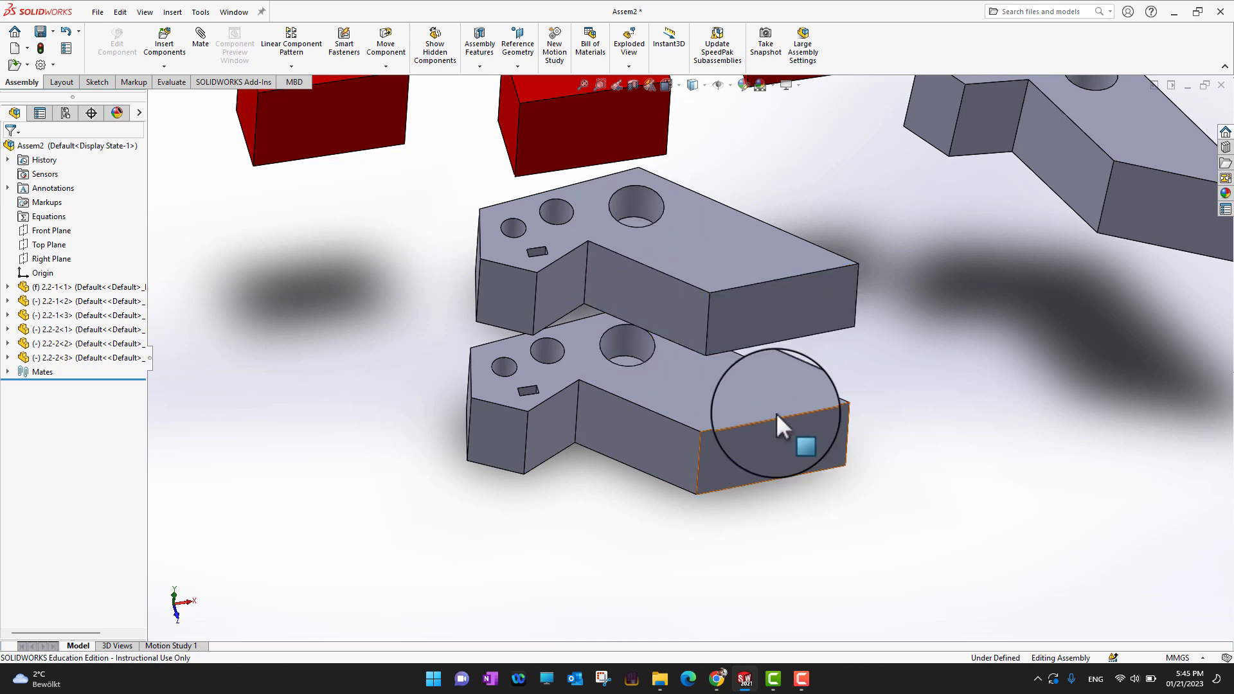
Drag the upper 2.2 plate up well above the lower plate.
click(728, 338)
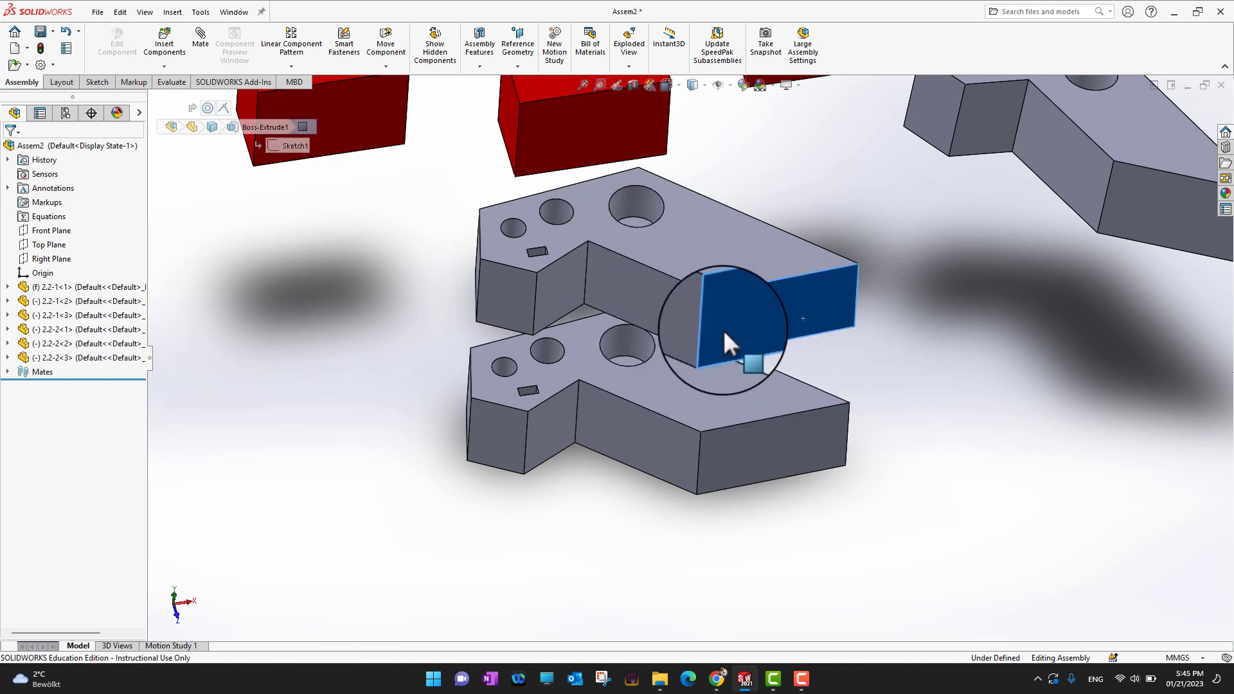
drag(728, 337, 781, 331)
click(929, 363)
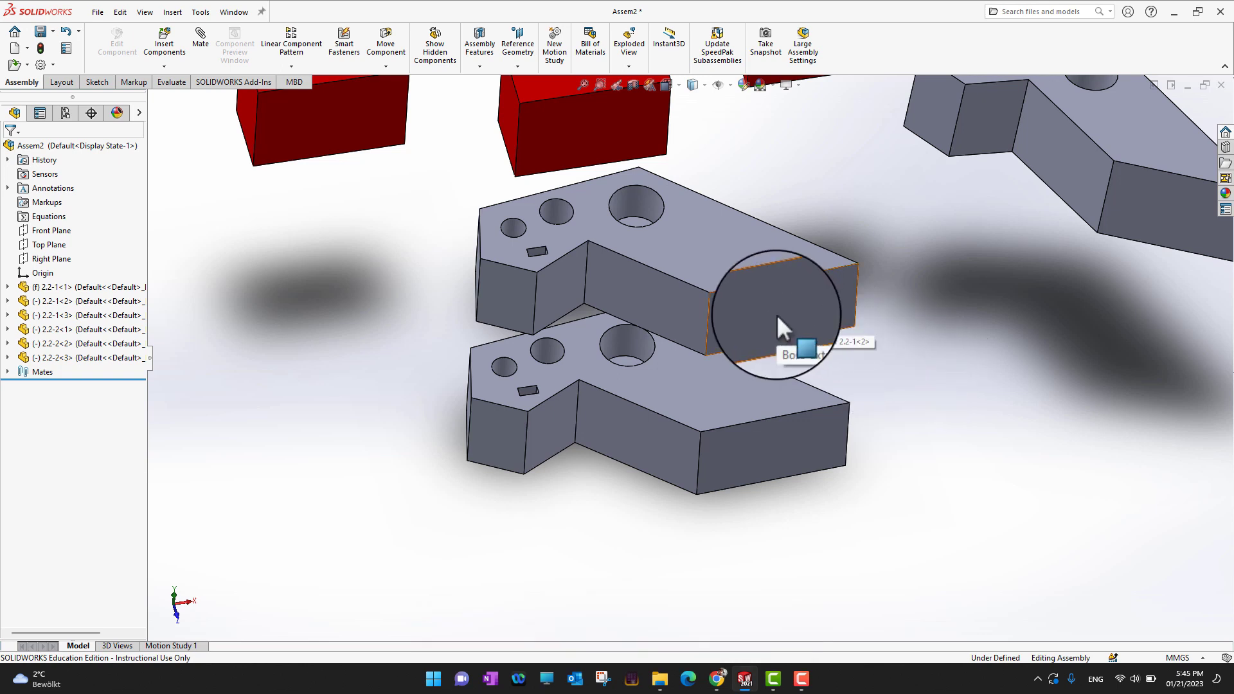
drag(776, 314, 797, 240)
Orbit the assembly and zoom to fit so both plates are in view.
middle_drag(969, 471, 996, 325)
middle_drag(856, 434, 828, 497)
middle_drag(994, 586, 1013, 512)
key(f)
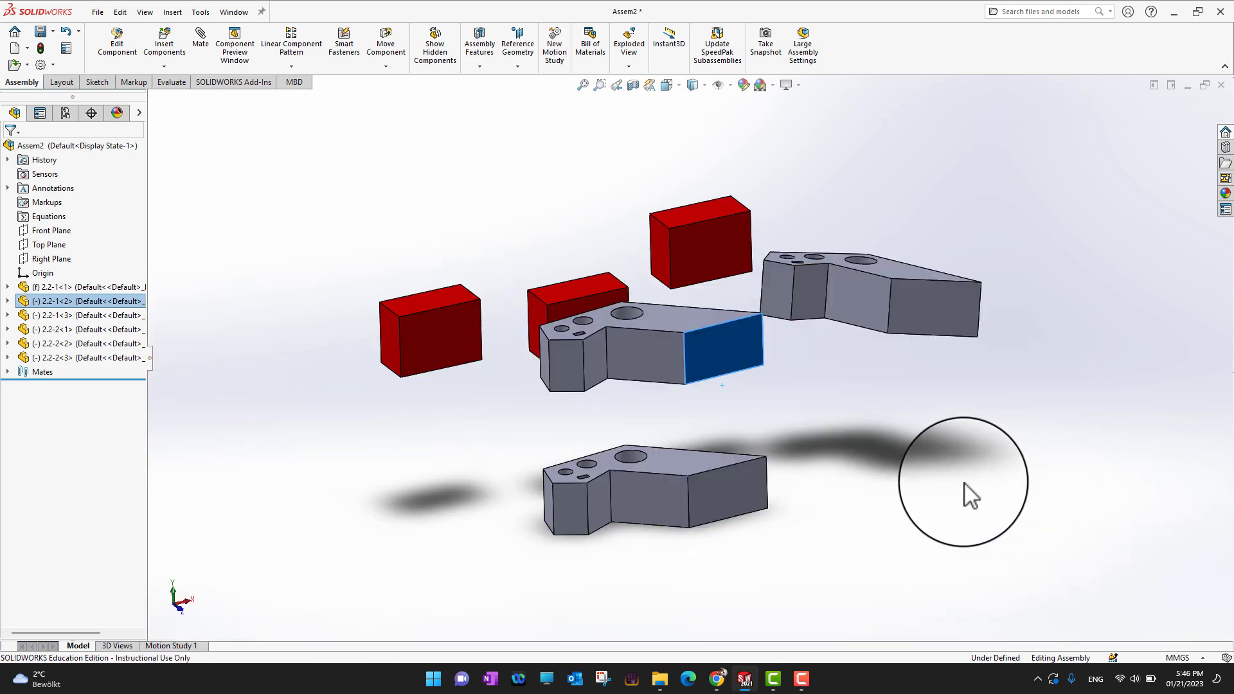
middle_drag(892, 566, 900, 450)
Start a mate from the lower plate's top face.
click(895, 570)
mouse_move(896, 570)
middle_down()
mouse_move(884, 510)
mouse_move(882, 578)
mouse_move(882, 566)
middle_up()
click(702, 472)
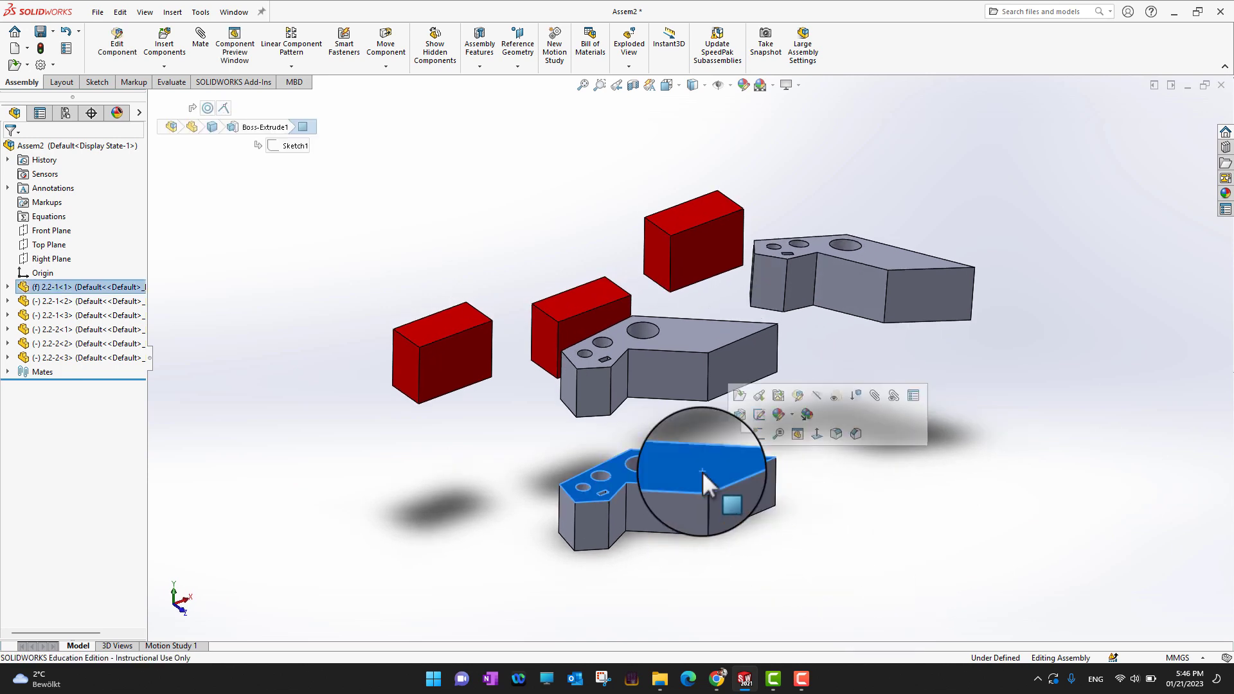
click(874, 398)
middle_drag(843, 435, 867, 354)
Mate the upper plate's bottom face coincident to it, stacking the plates.
click(696, 225)
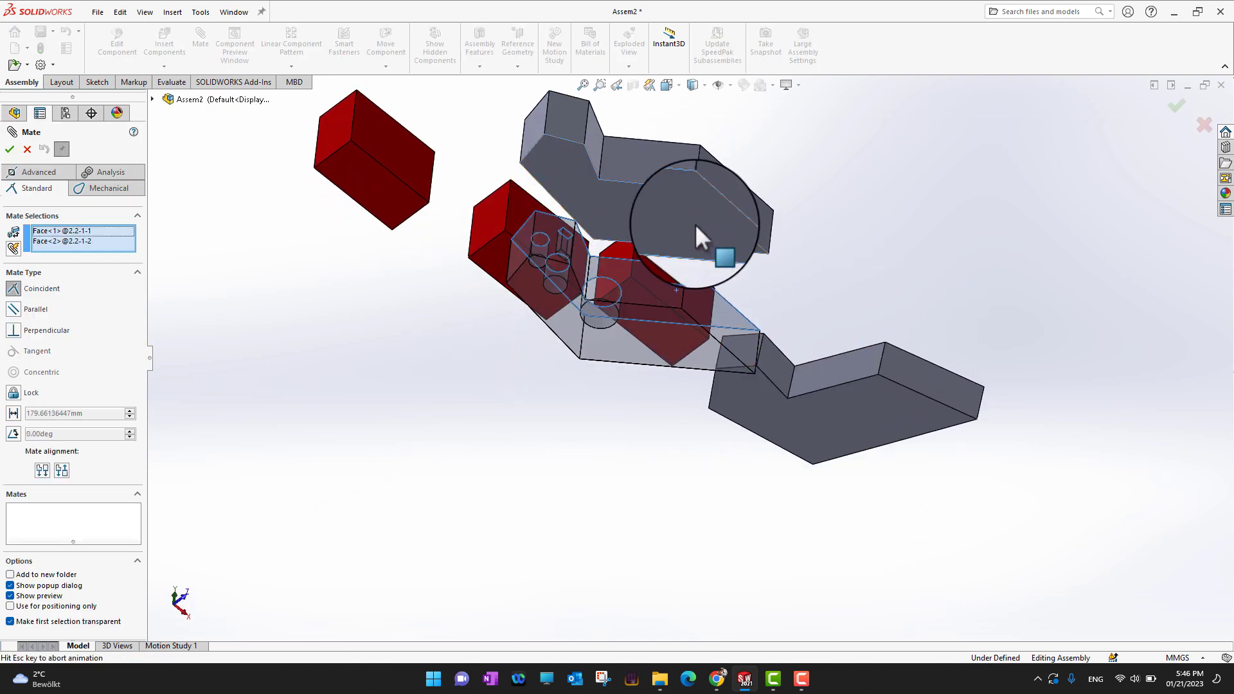
middle_drag(881, 275, 681, 479)
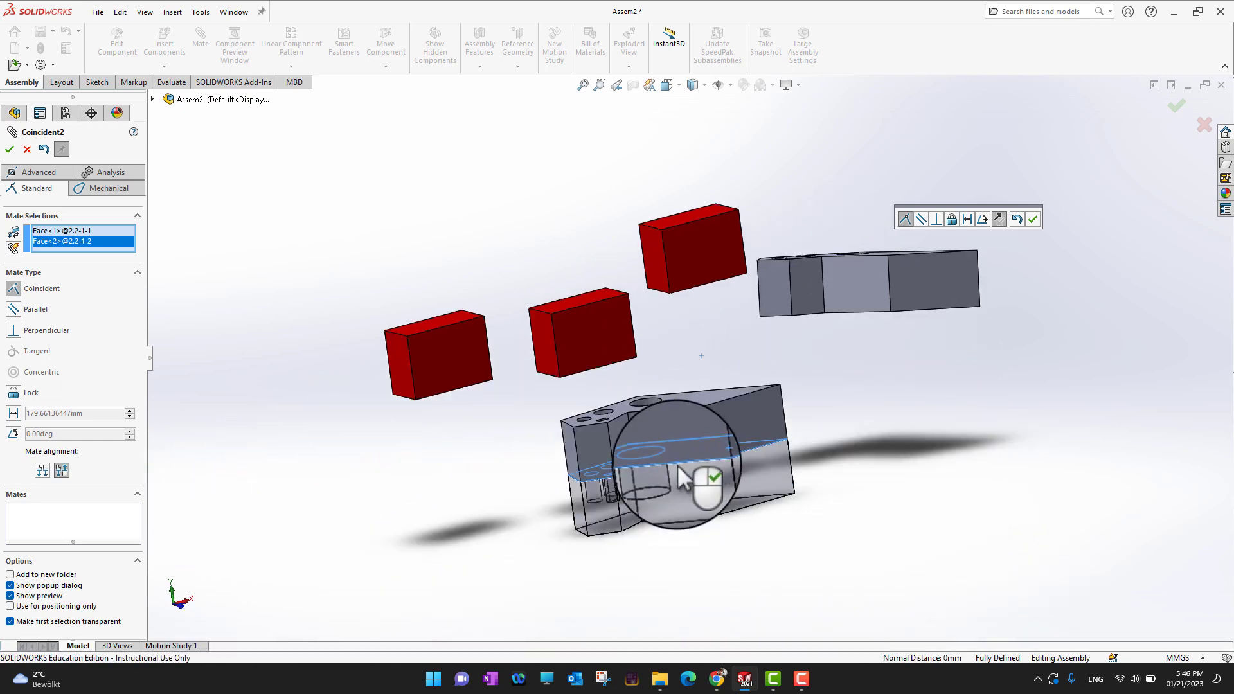
click(10, 150)
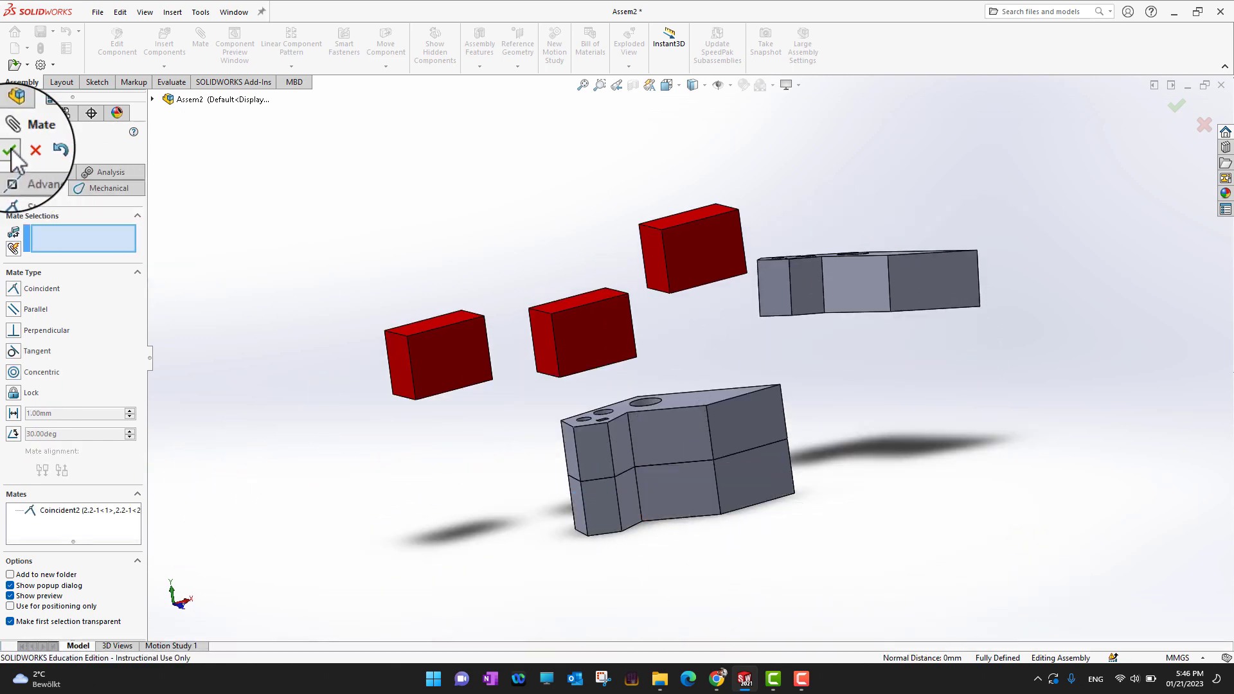
click(10, 150)
middle_drag(739, 570, 666, 516)
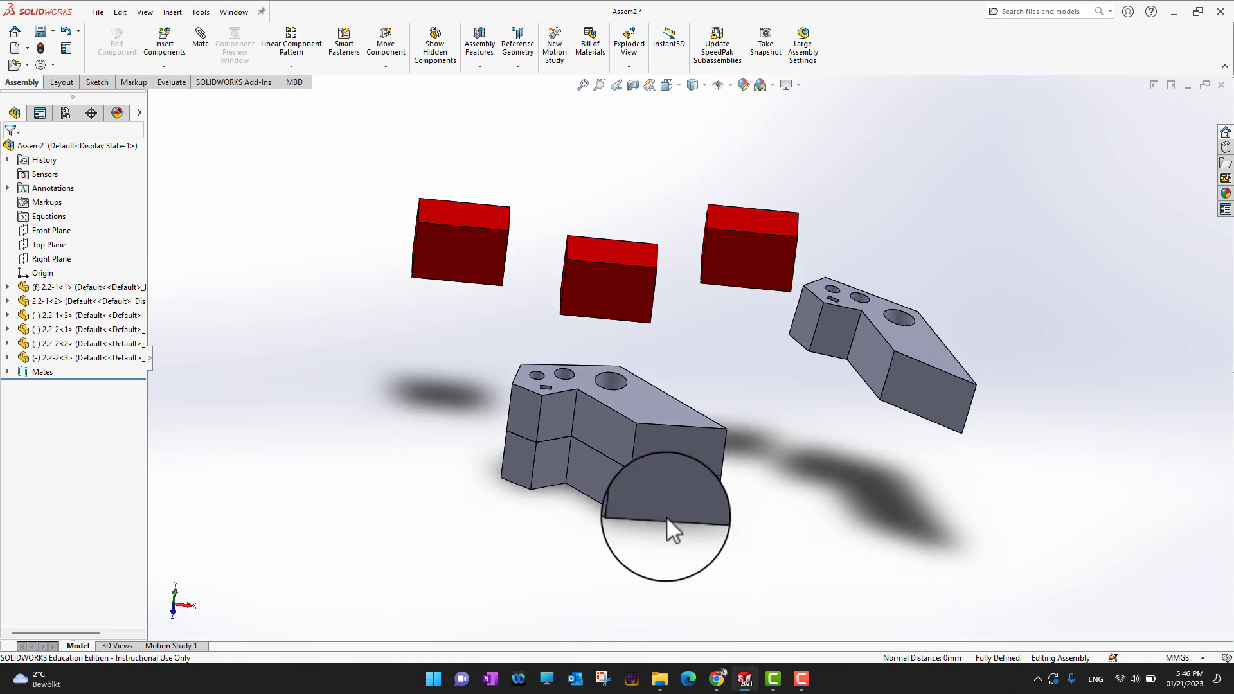
click(669, 444)
click(743, 578)
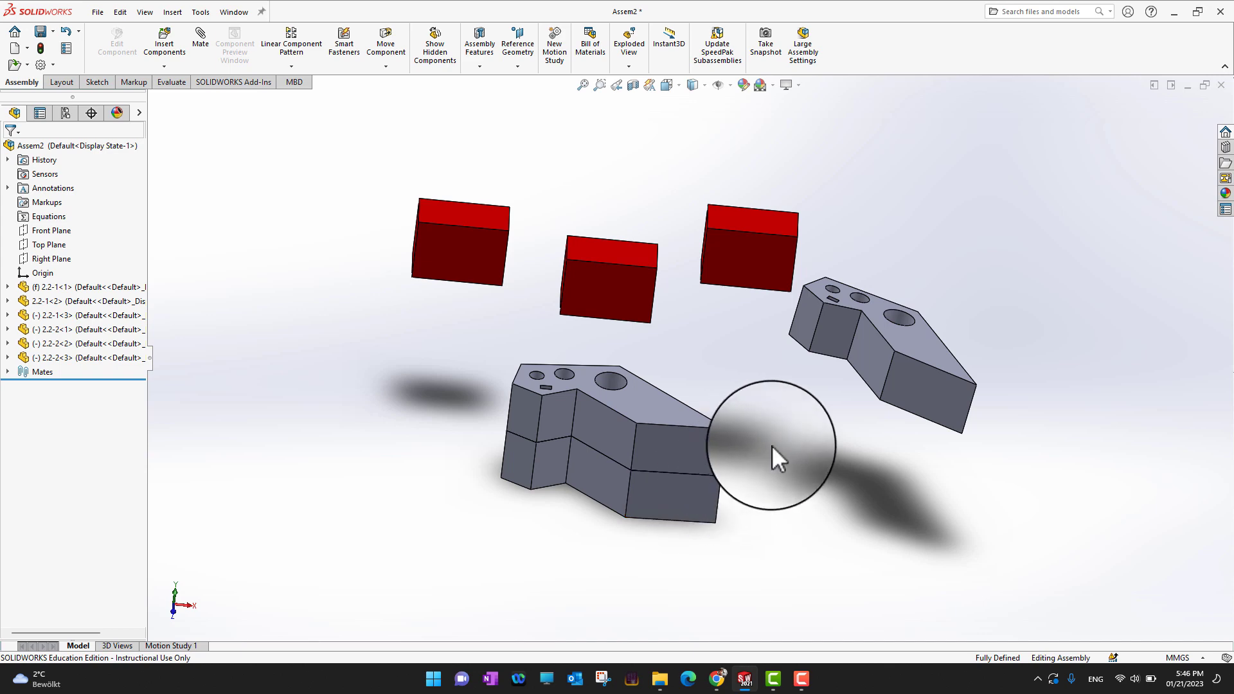
mouse_move(772, 446)
middle_down()
mouse_move(812, 473)
mouse_move(742, 485)
mouse_move(790, 455)
middle_up()
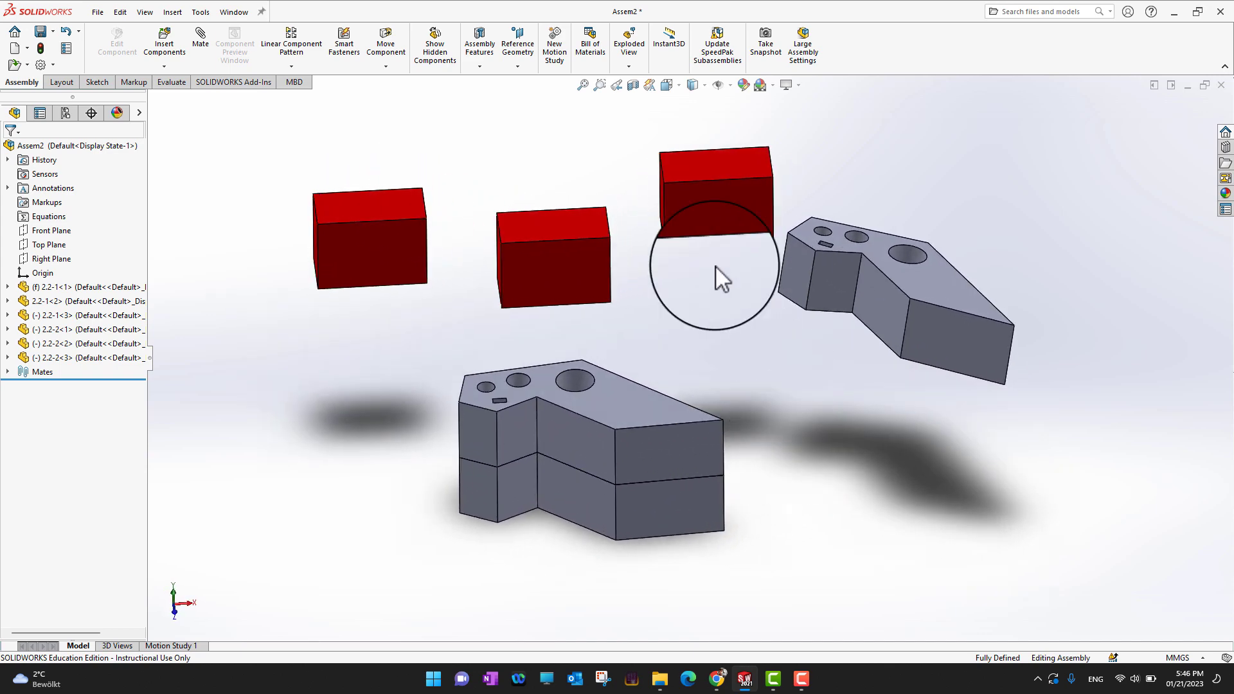